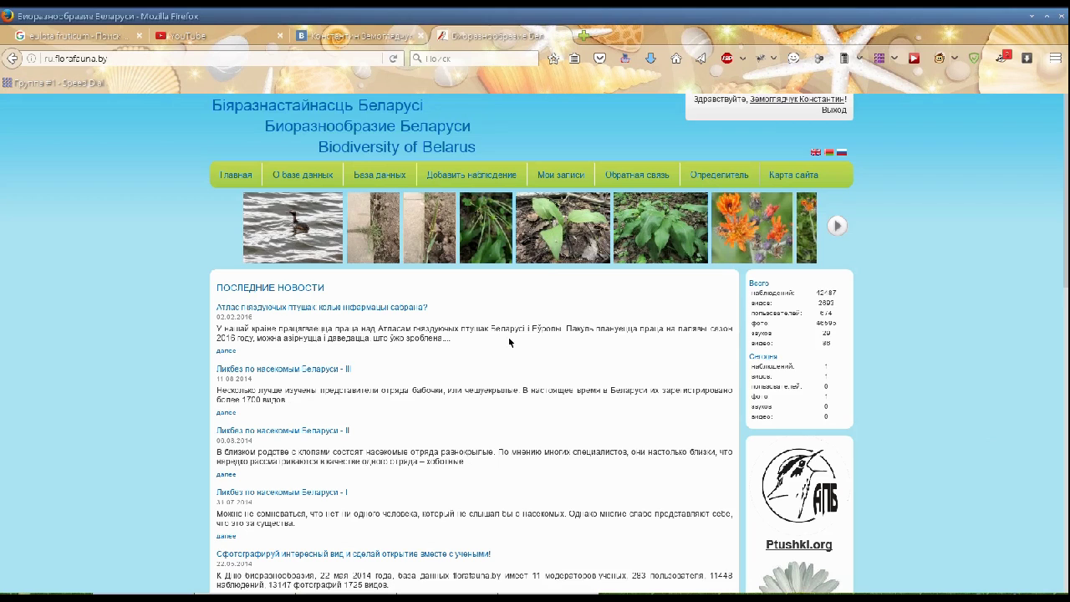
- Browse the daytime butterflies category of the image gallery and view the Червонец непарный photo enlarged
mouse_move(389, 177)
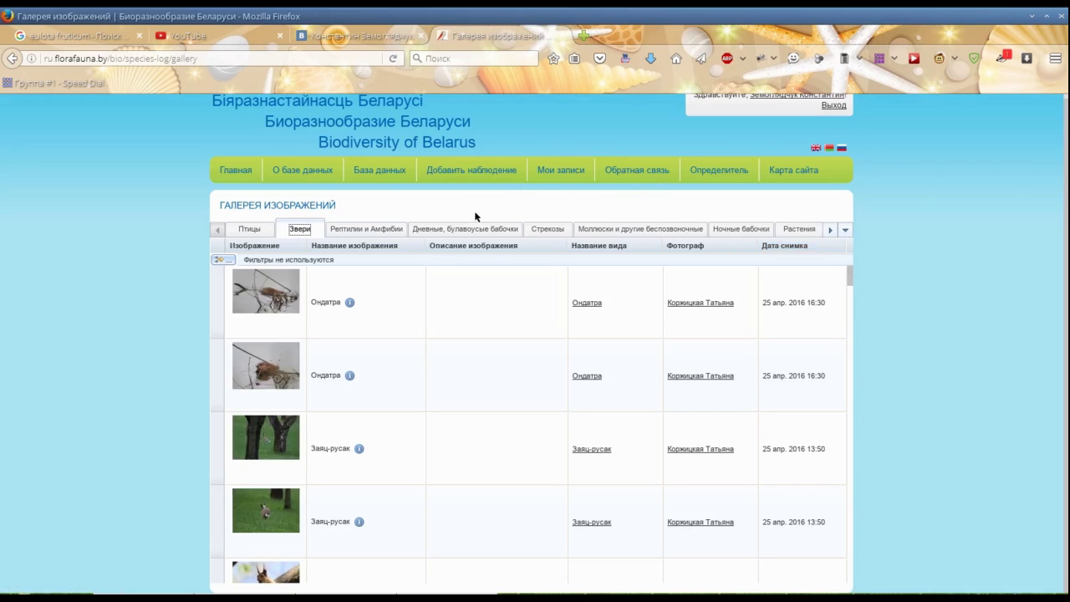
click(465, 232)
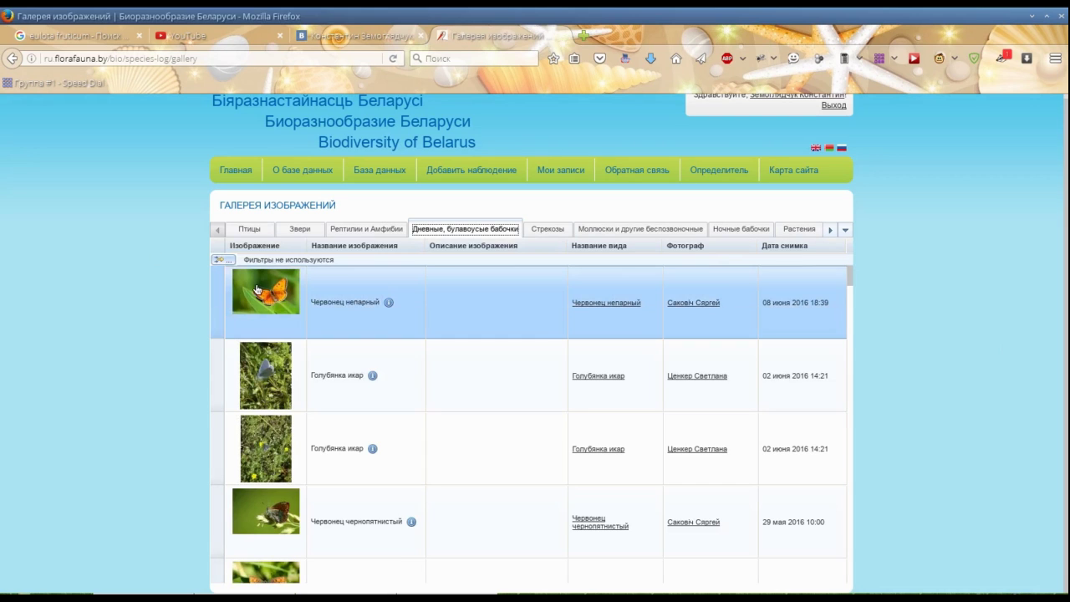
click(259, 290)
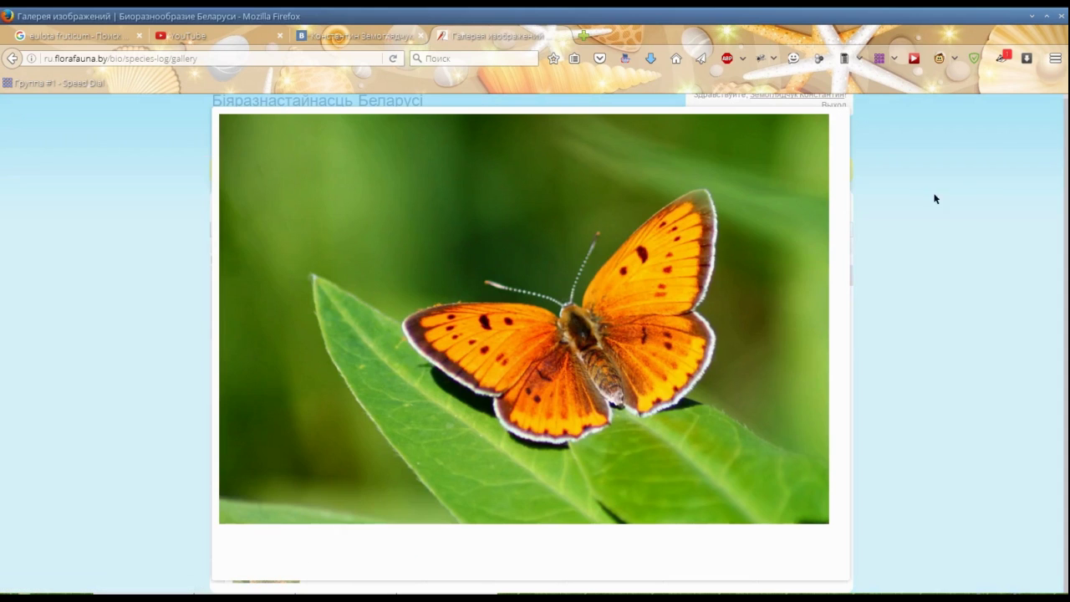
click(990, 192)
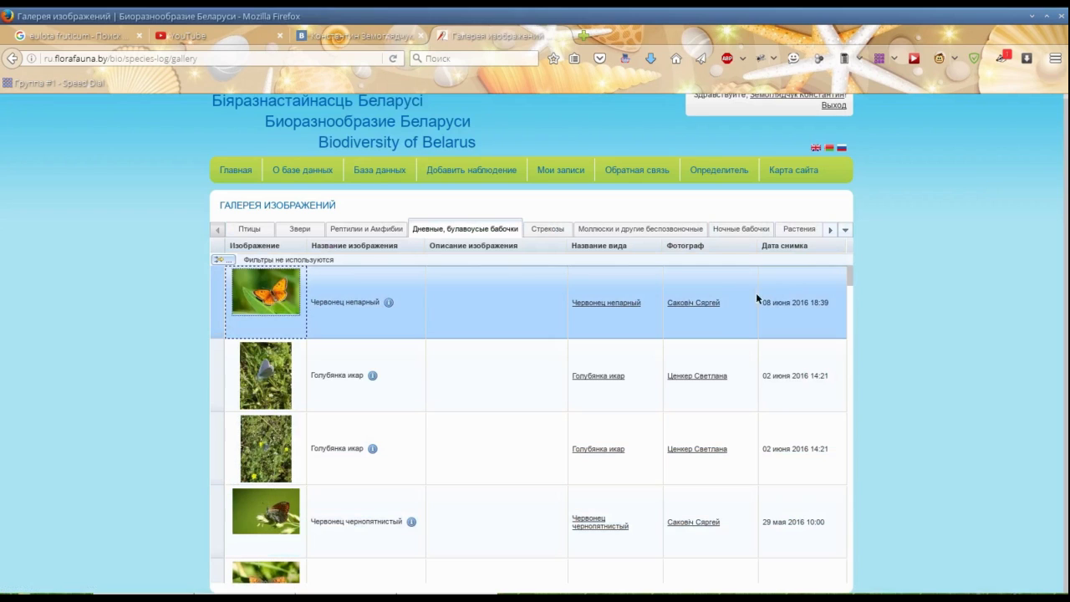
- Open the form for adding a new species observation
scroll(482, 185, up, 1)
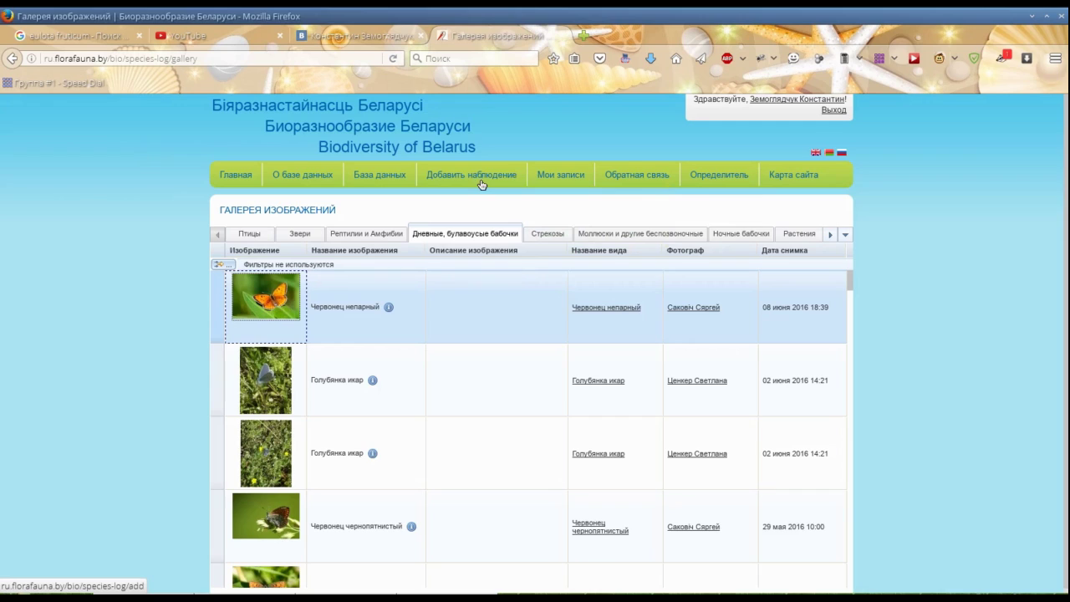
click(481, 185)
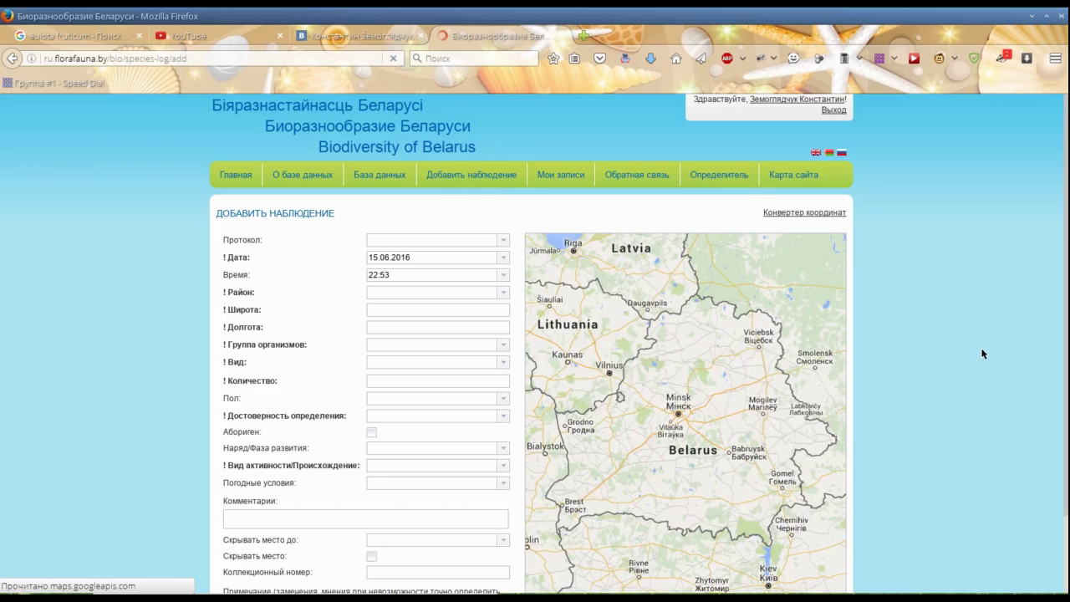
scroll(982, 354, down, 2)
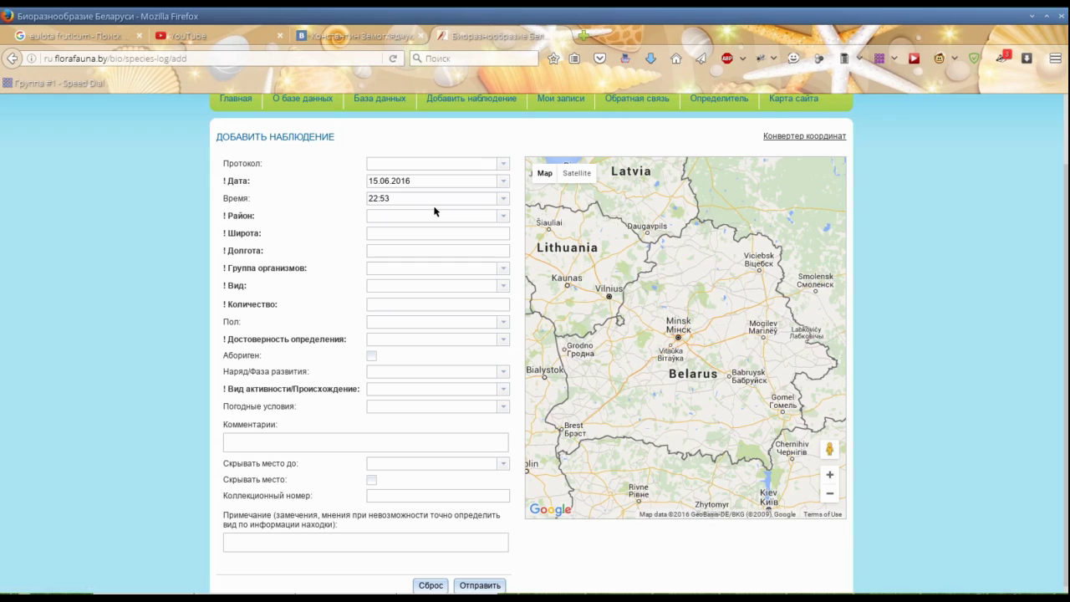
- Set the observation time to 14:53, keeping the date 15.06.2016
click(419, 181)
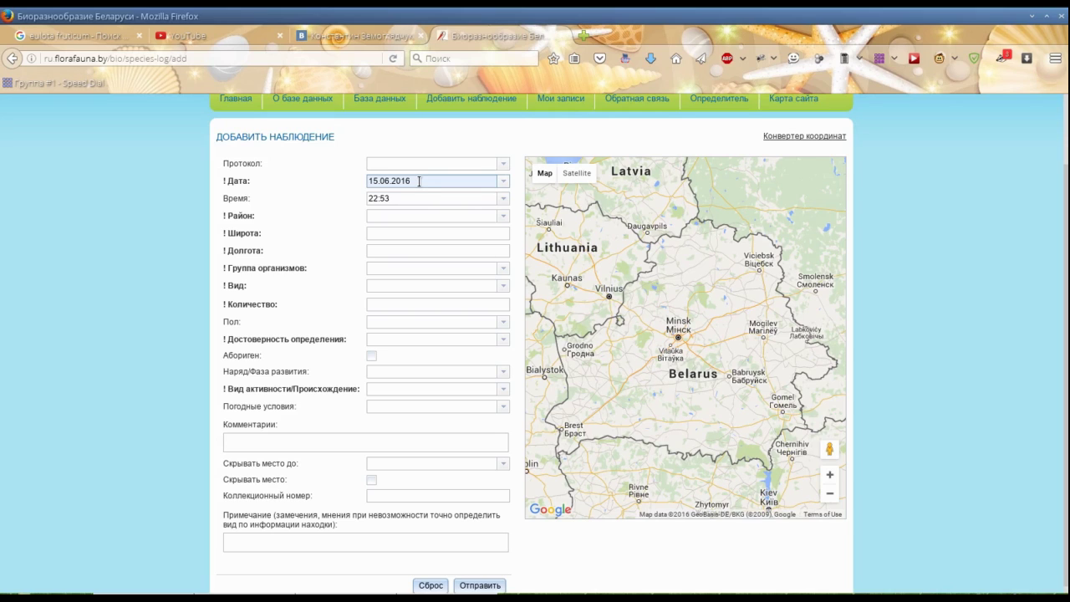
click(395, 199)
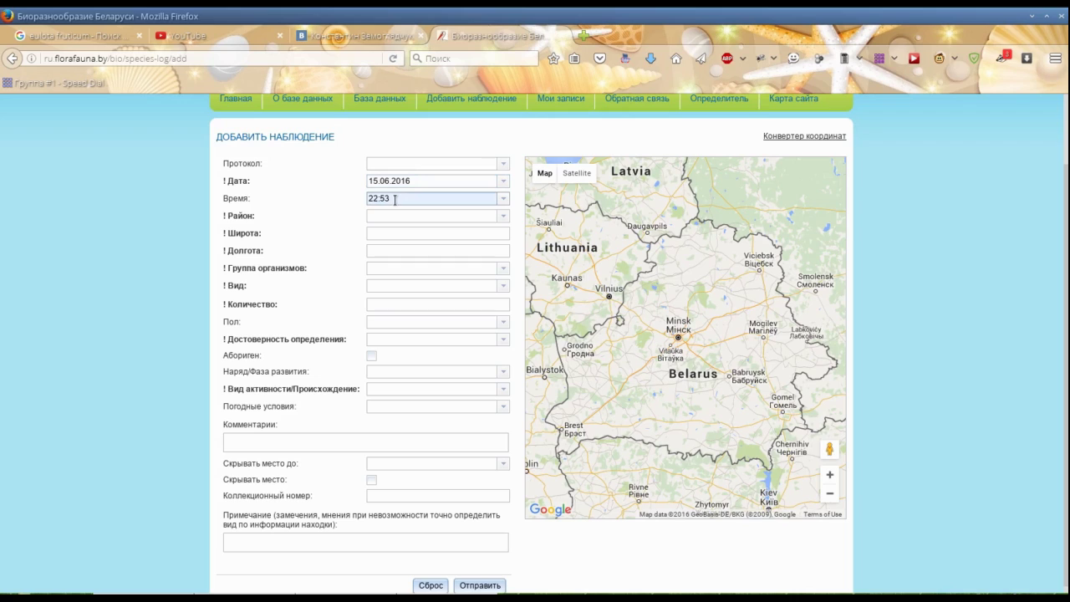
click(409, 179)
click(375, 198)
click(445, 184)
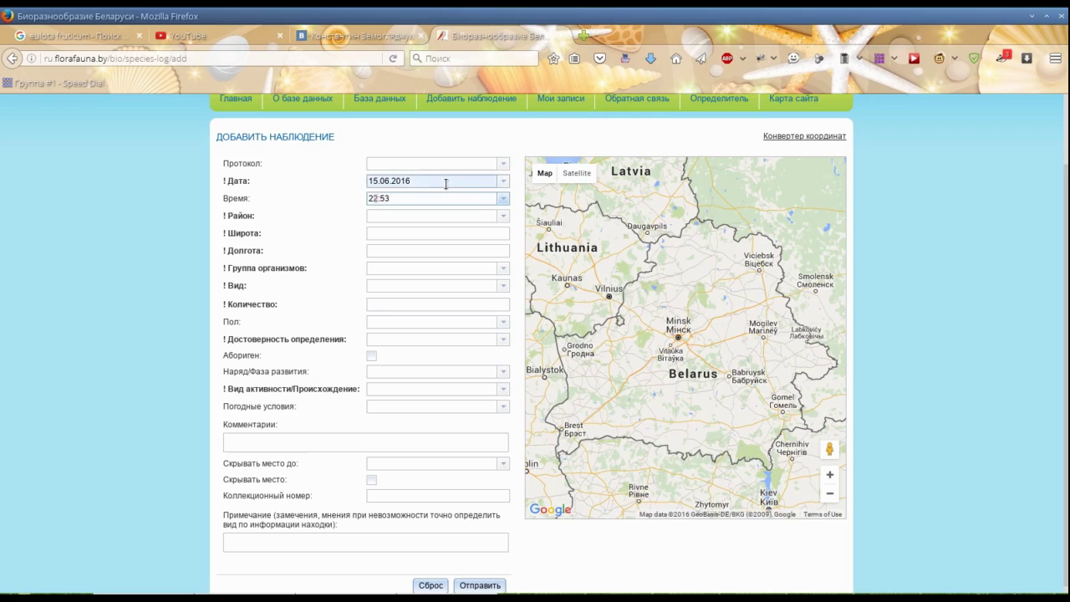
key(BackSpace)
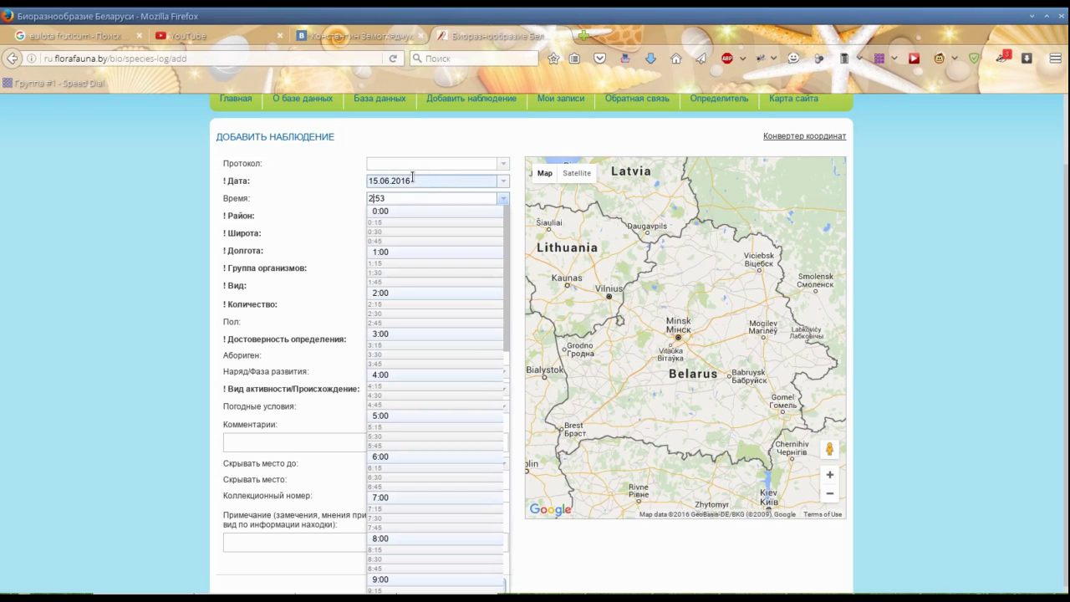
key(BackSpace)
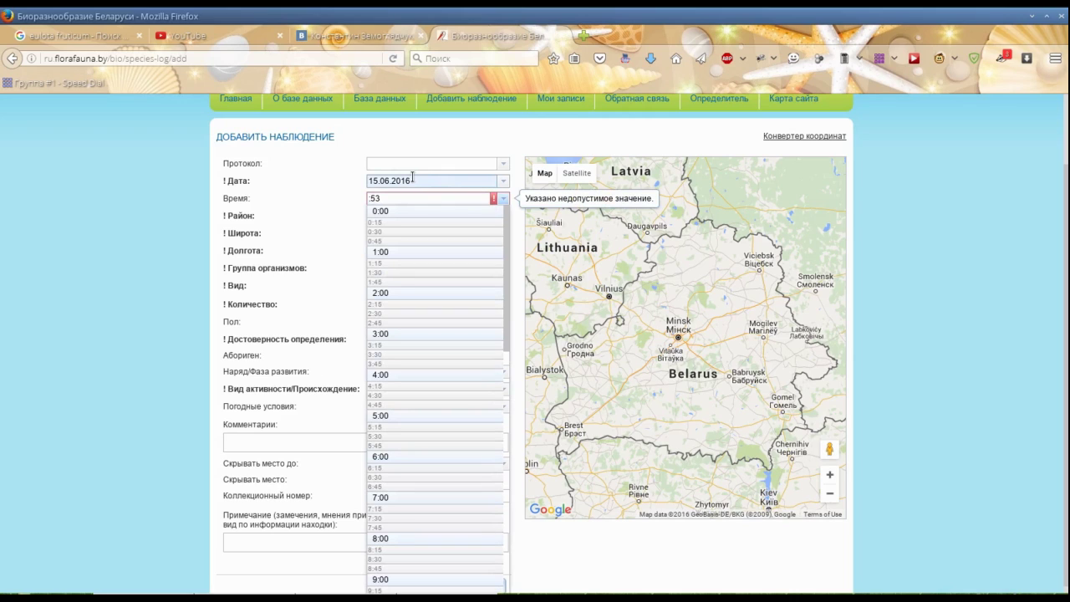
text(14)
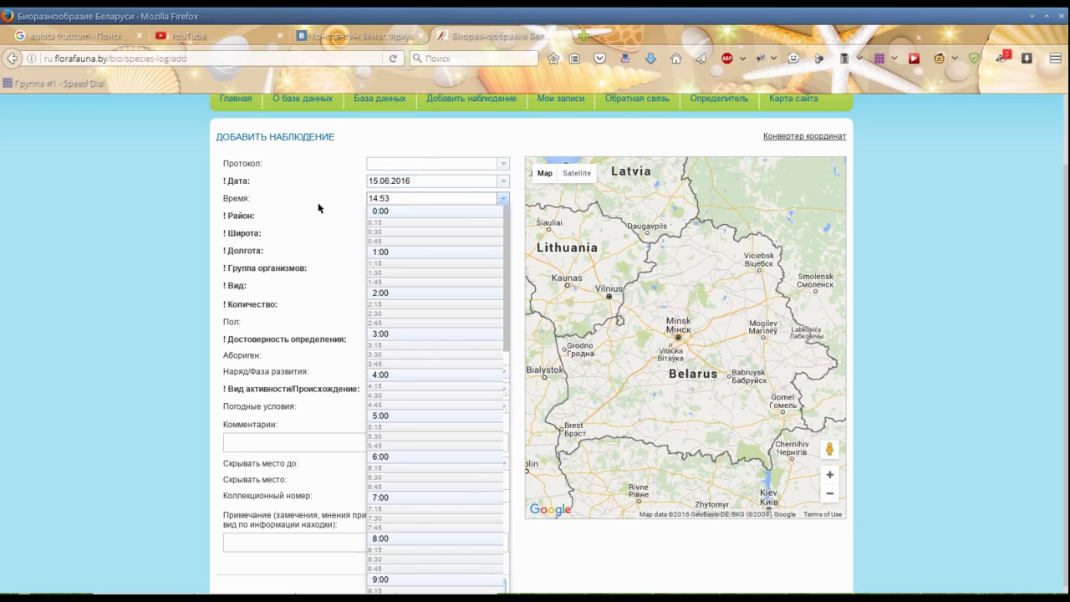
click(318, 207)
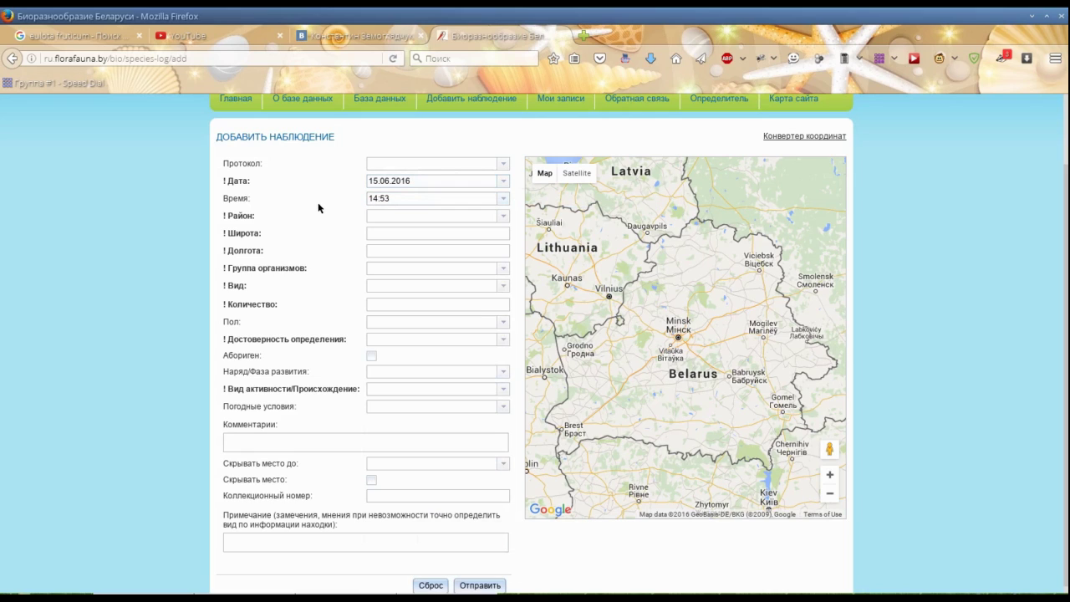
- Set the observation's district to Барановичский район and its organism group to Моллюски и другие беспозвоночные
click(504, 218)
click(504, 218)
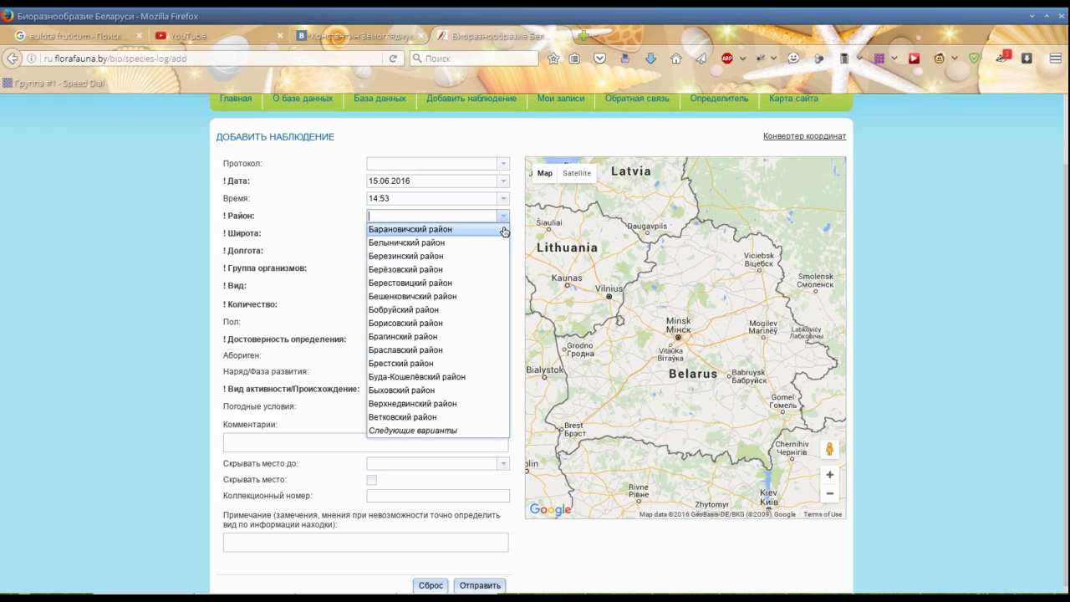
click(504, 230)
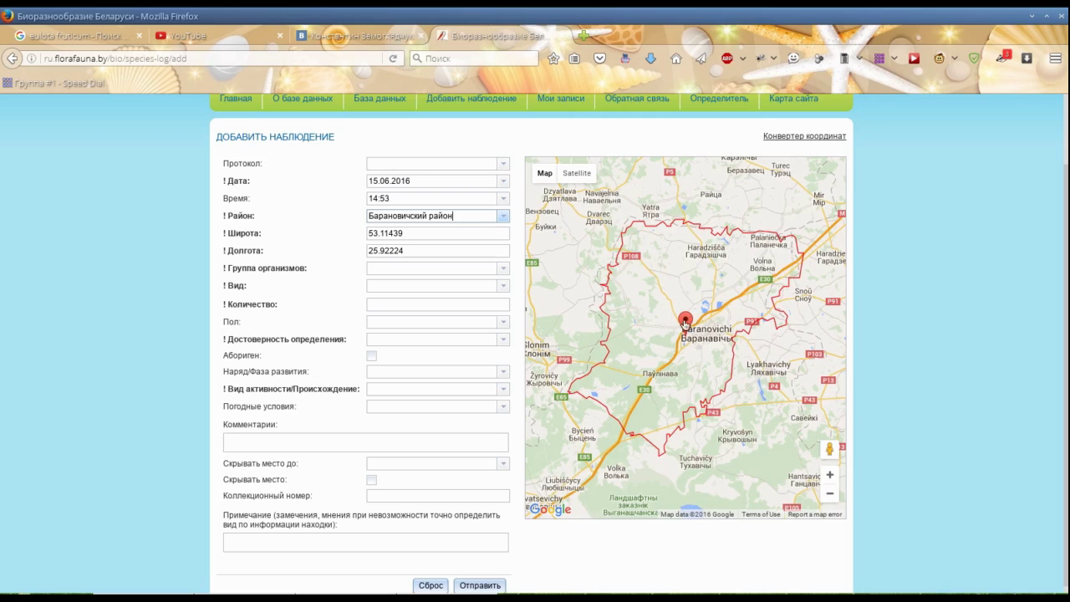
click(502, 270)
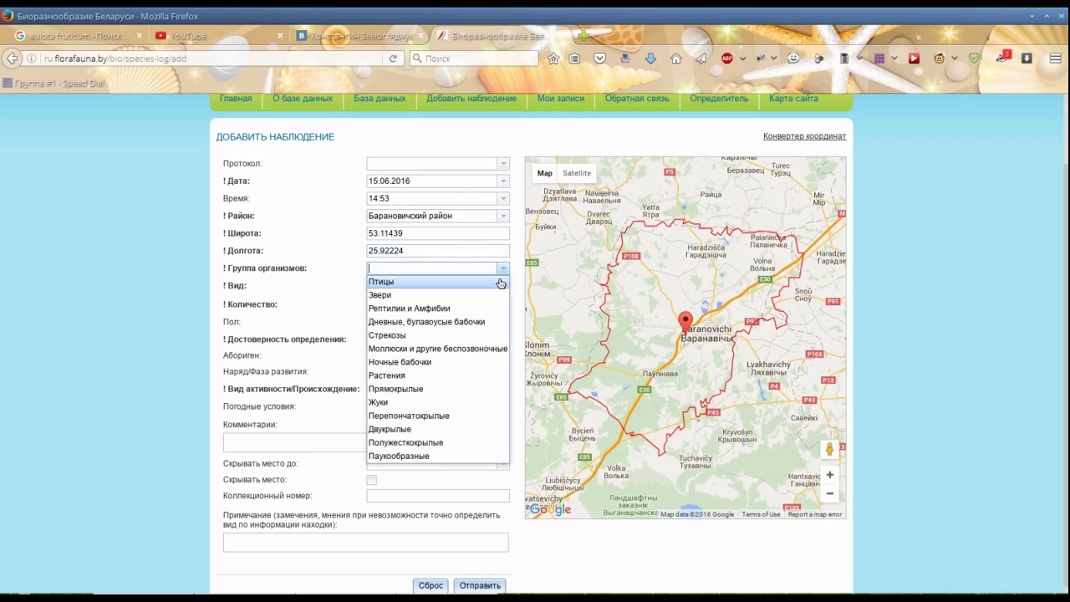
click(468, 348)
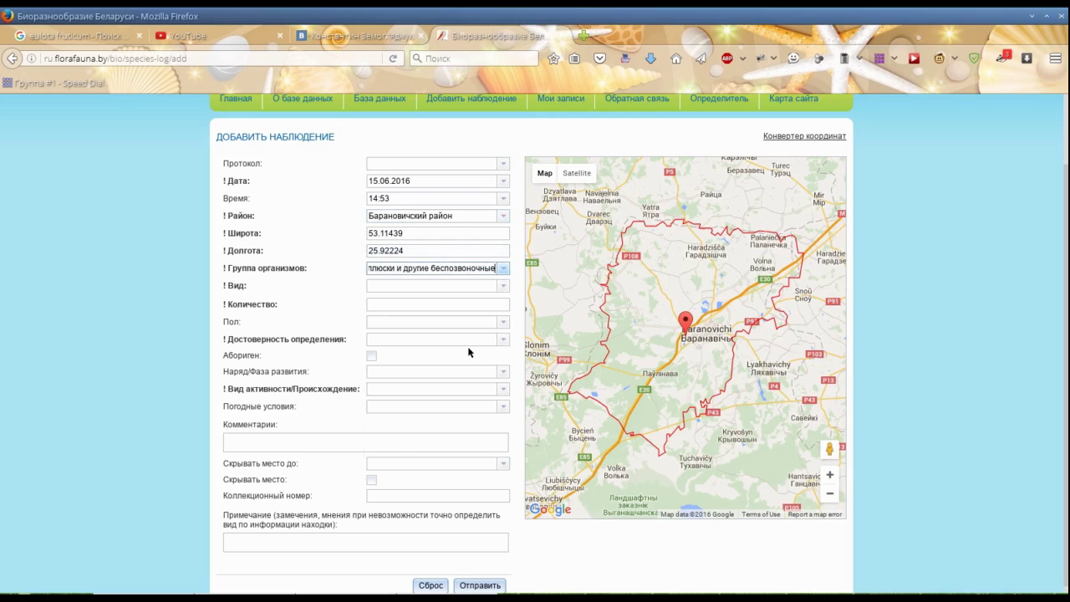
- Set the observed species to Неизвестно - Невядома - Unknown
click(504, 289)
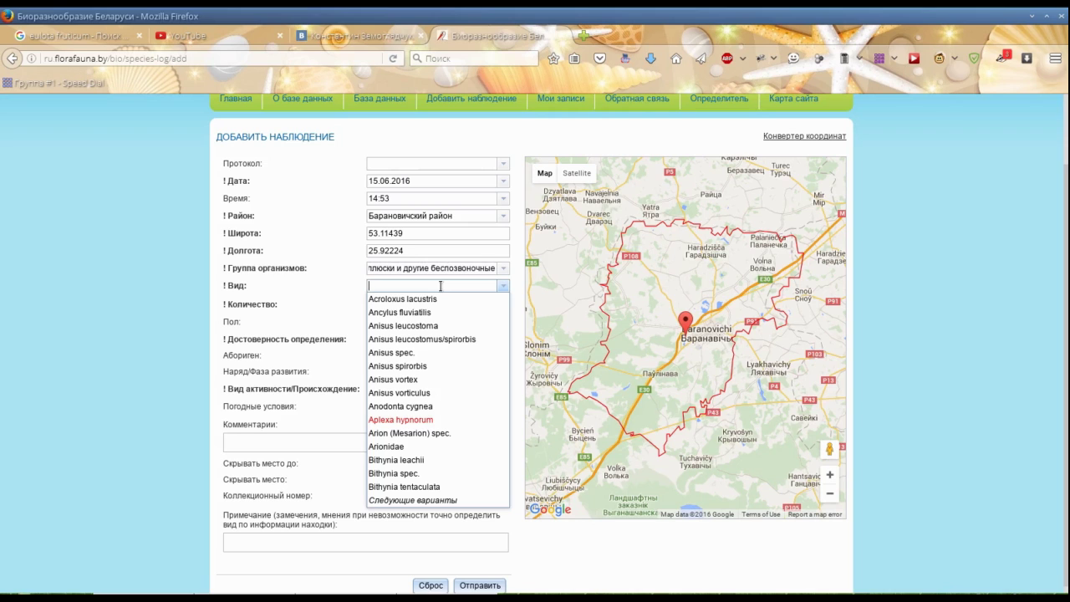
scroll(441, 325, down, 1)
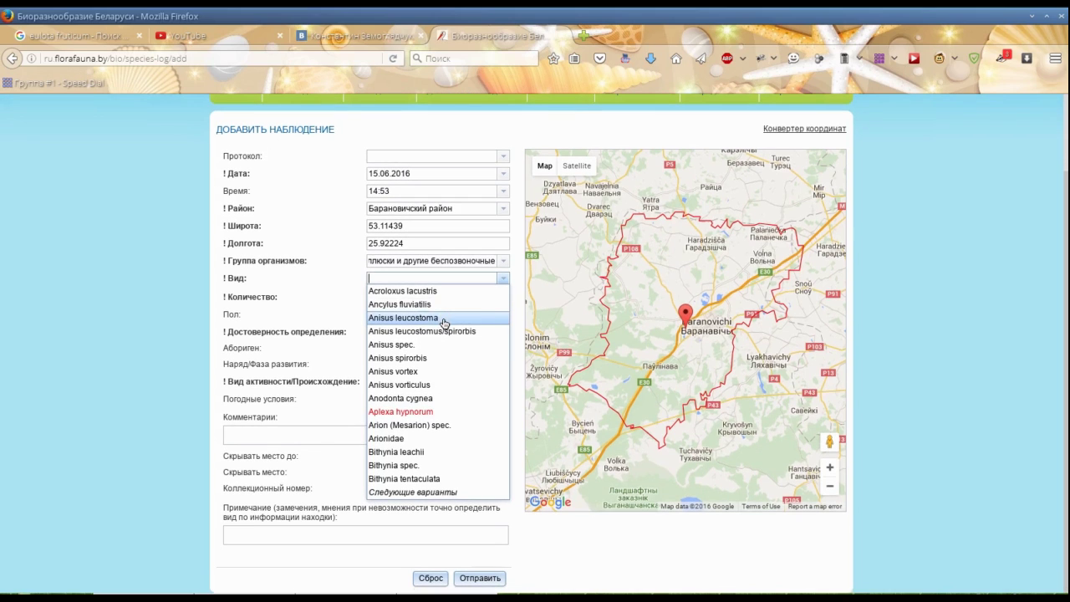
text(di)
key(BackSpace)
key(BackSpace)
text(не)
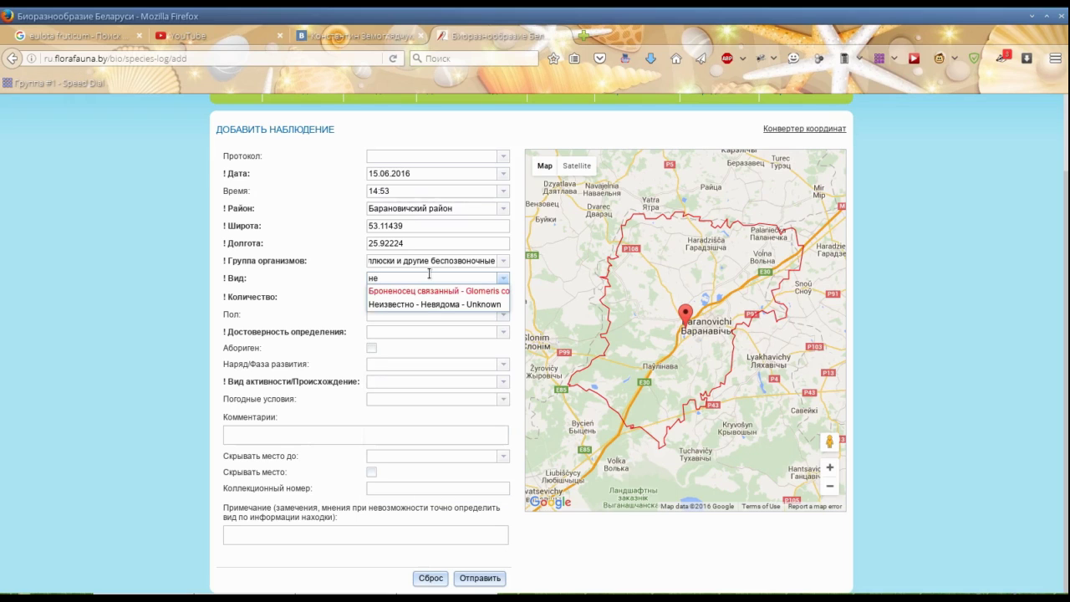
click(430, 305)
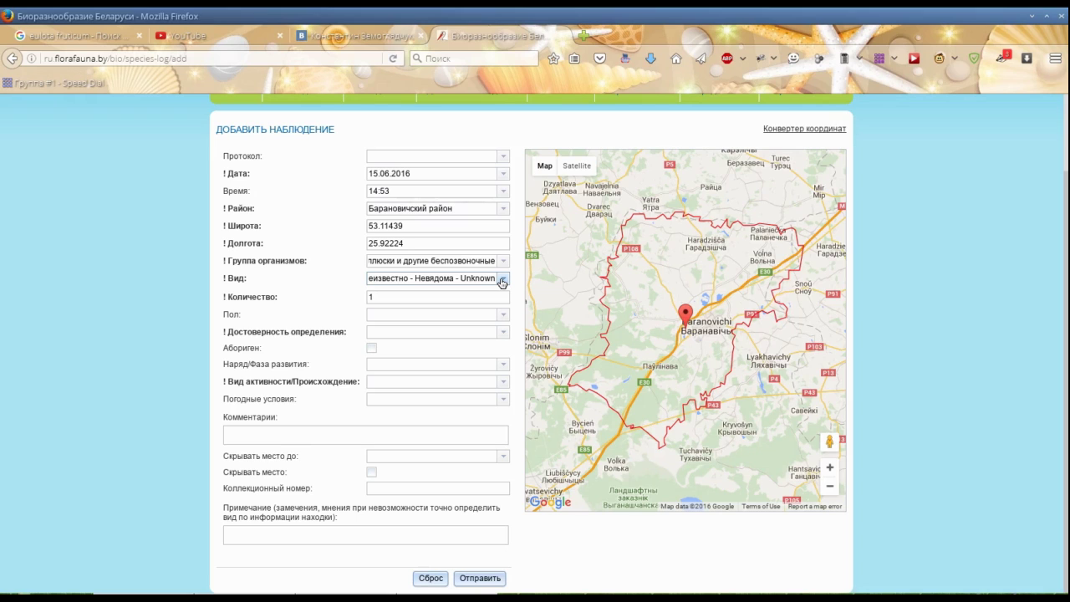
- Set the observed species to Улитка степная обыкновенная - Helicella candicans by searching for "Helice"
click(502, 278)
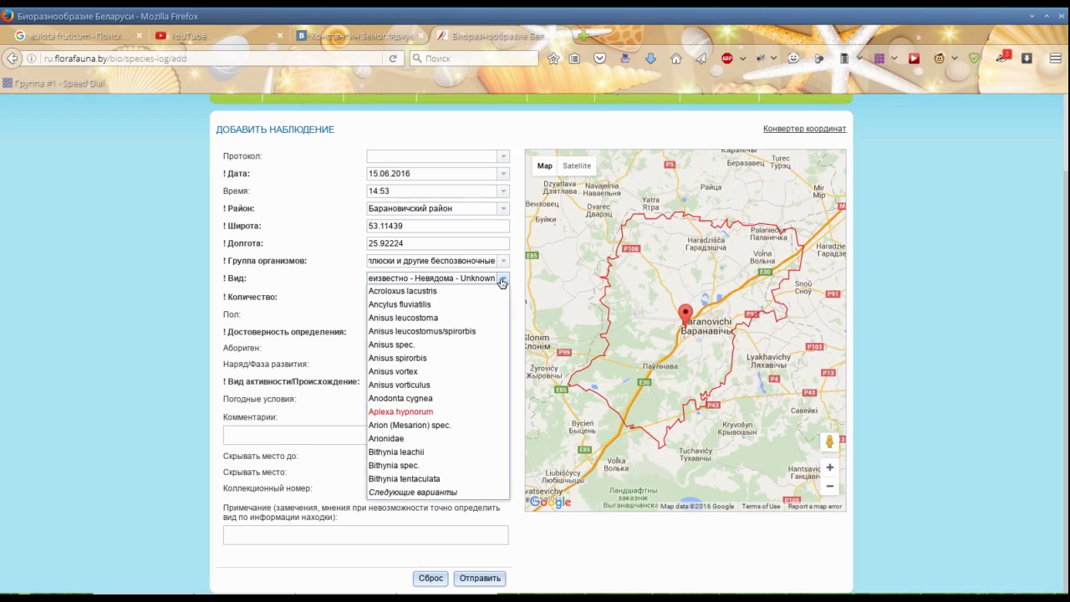
click(474, 277)
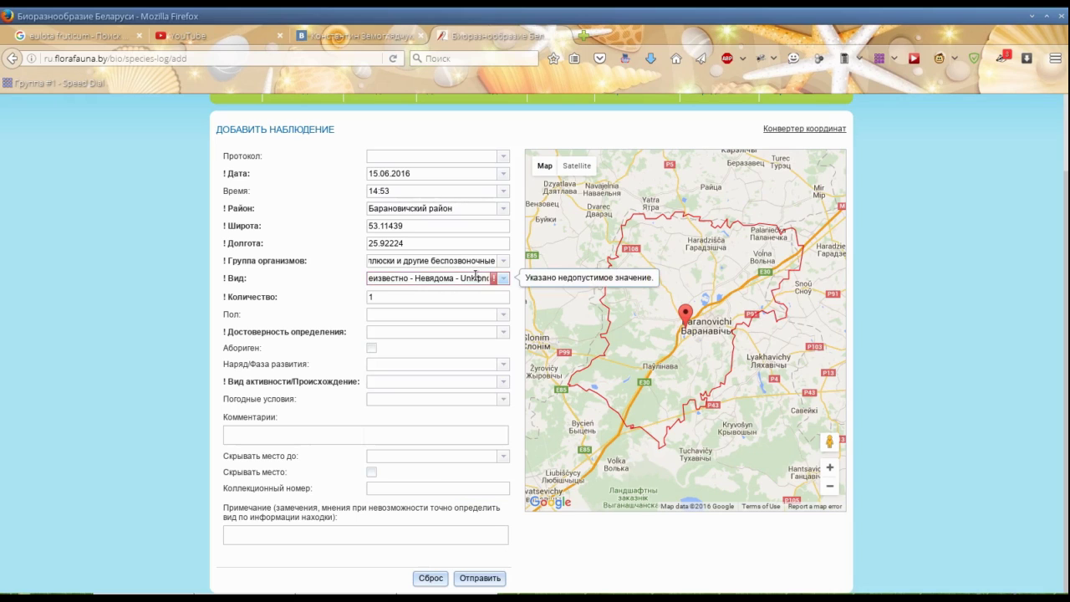
triple_click(474, 277)
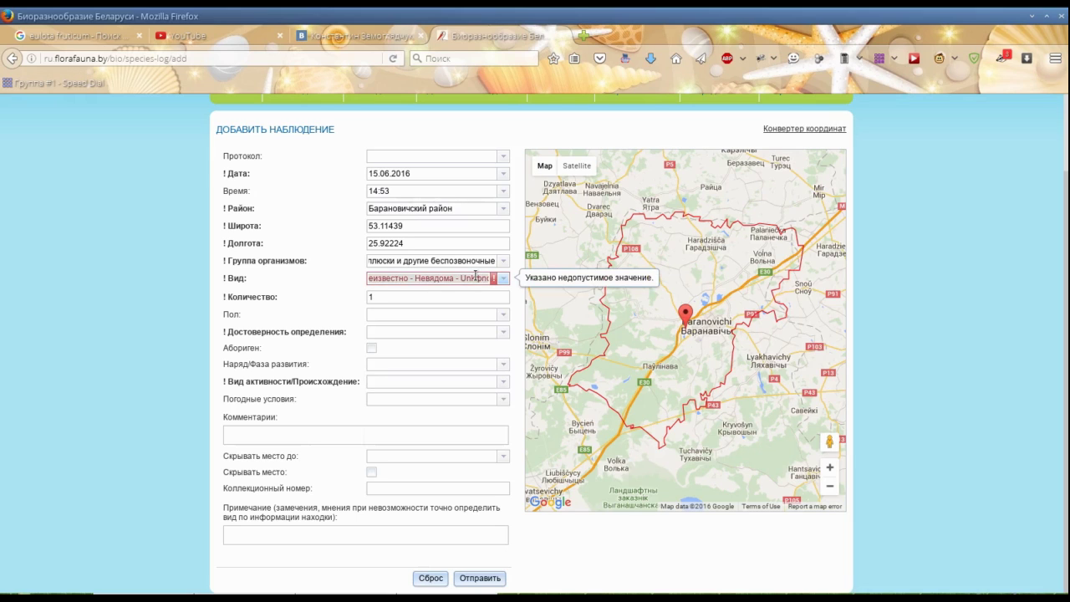
text(Hell)
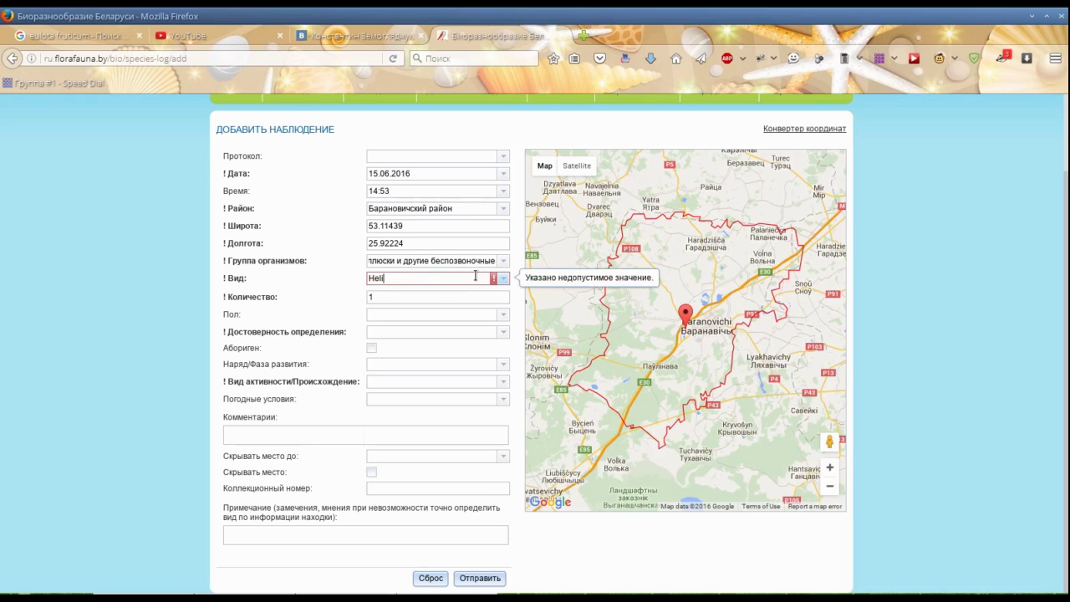
text(ce)
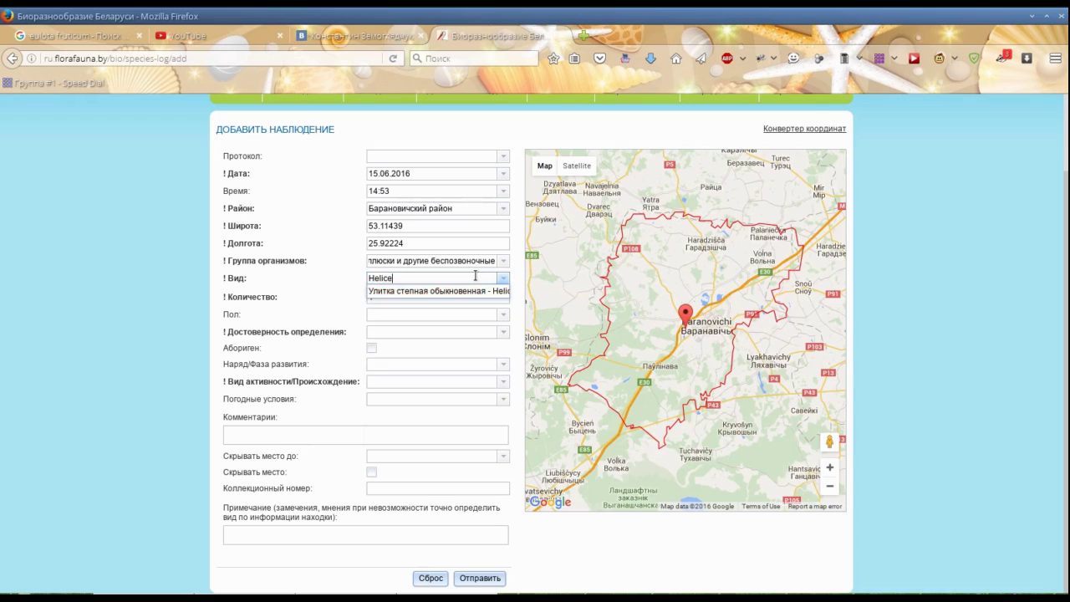
click(471, 292)
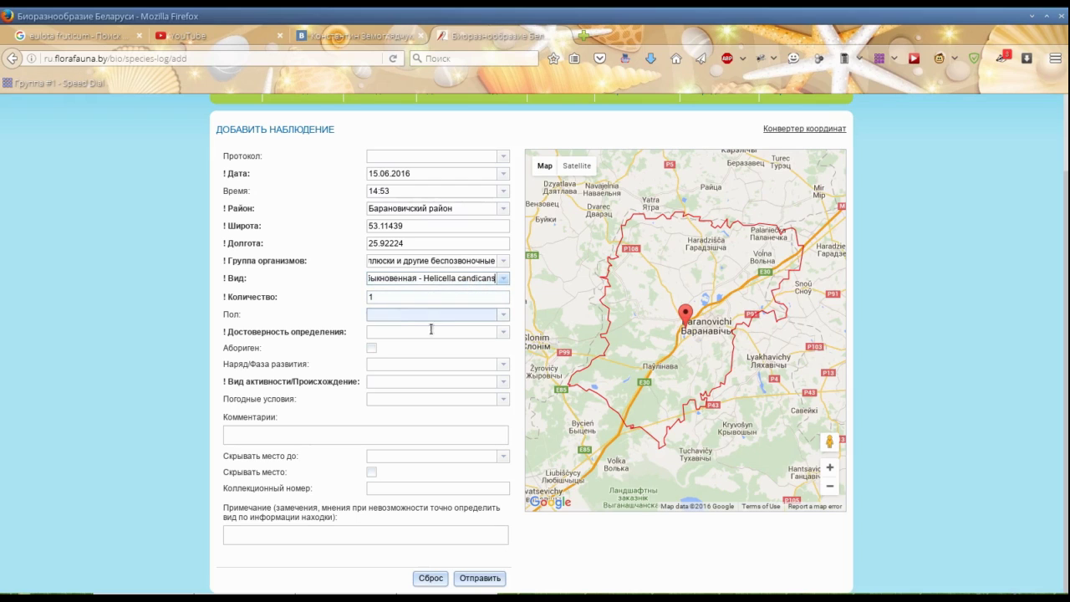
- Set the identification certainty to уверен(а) and the activity/origin type to наличие
click(502, 336)
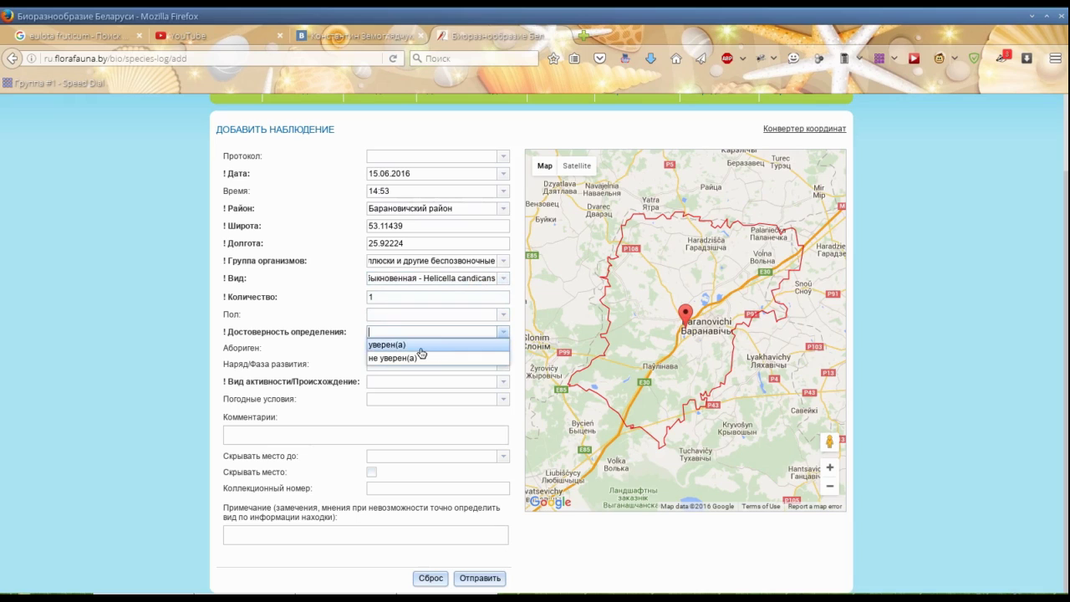
click(419, 348)
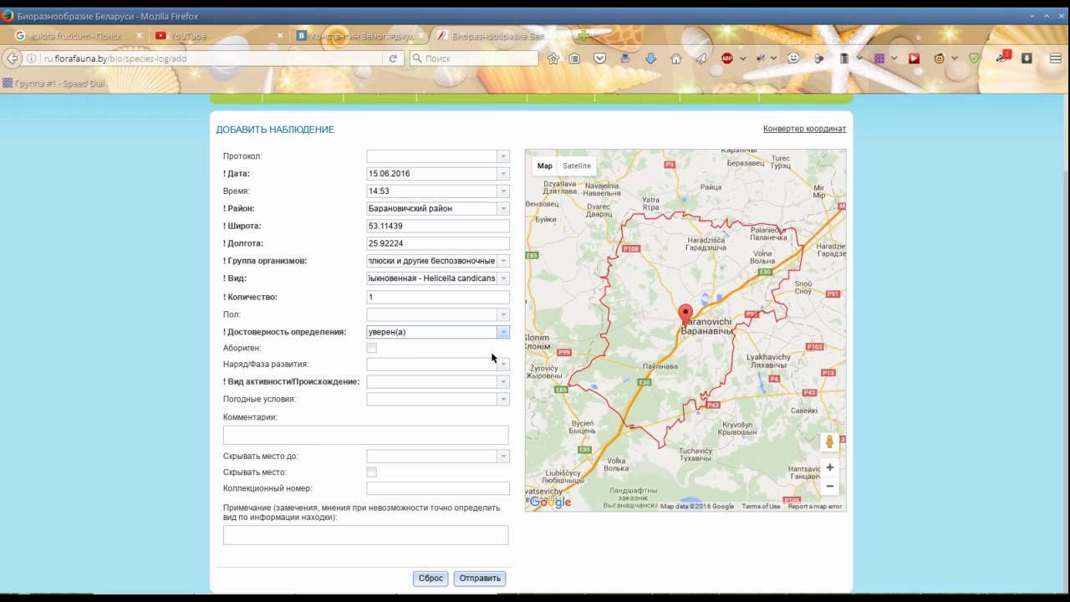
click(504, 382)
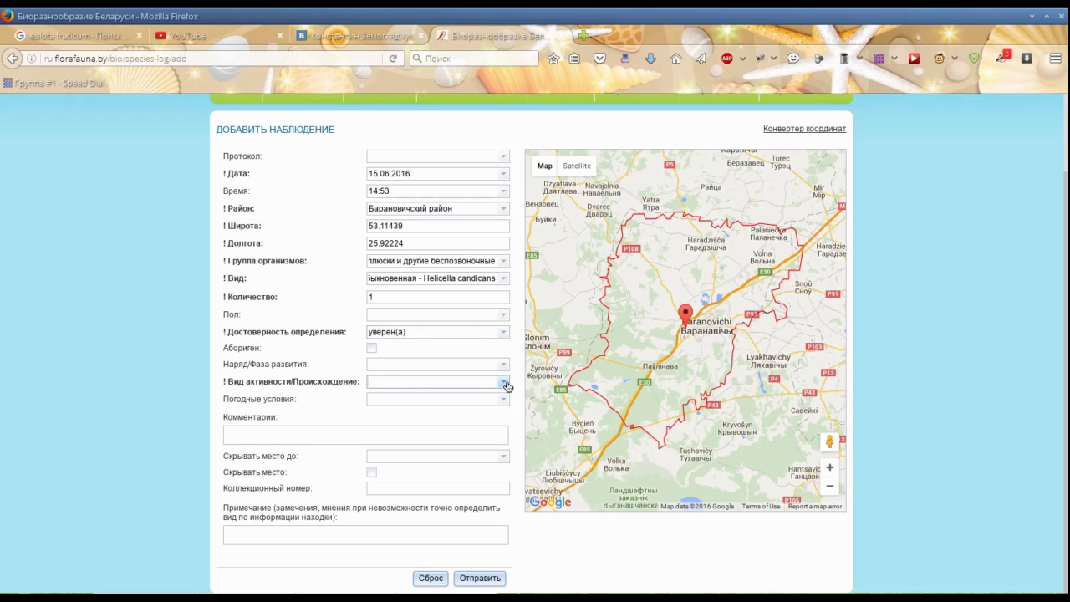
click(505, 383)
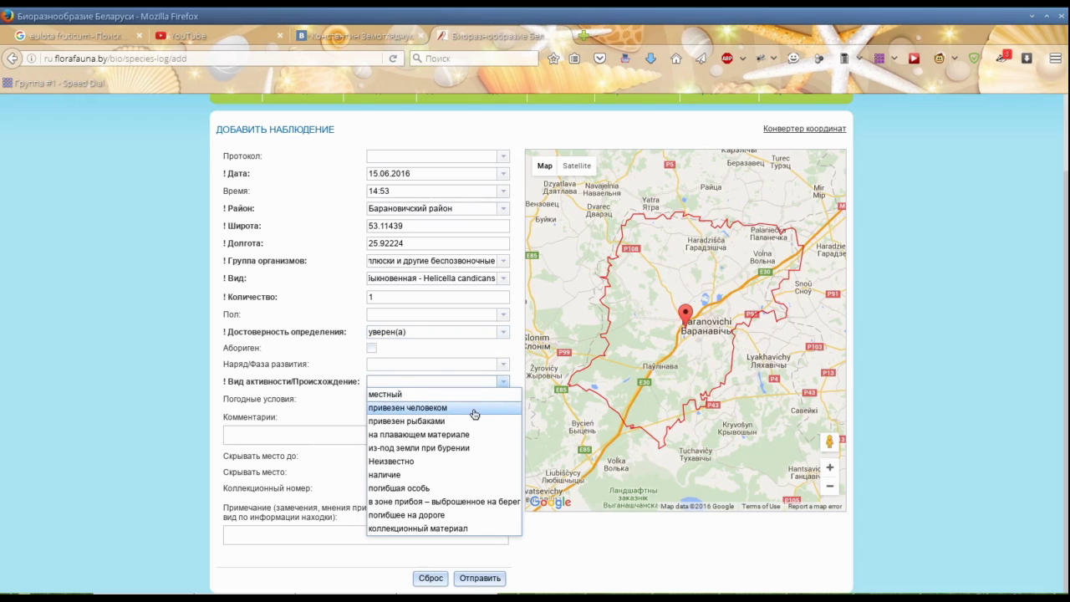
click(432, 475)
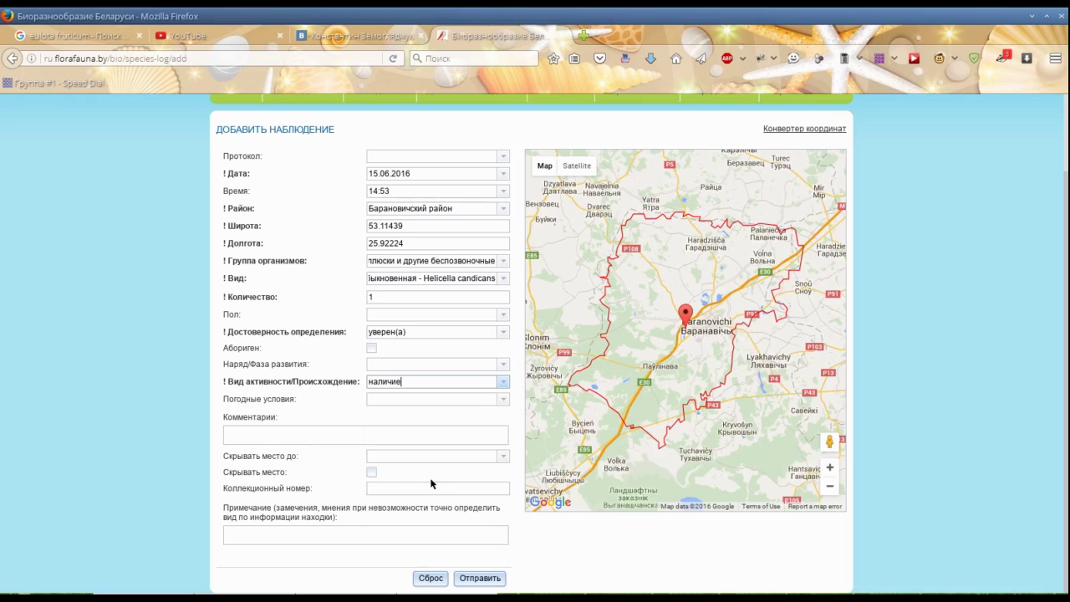
- Enter the comment "Скопления особей на ксерофильном лугу" for the observation
click(320, 433)
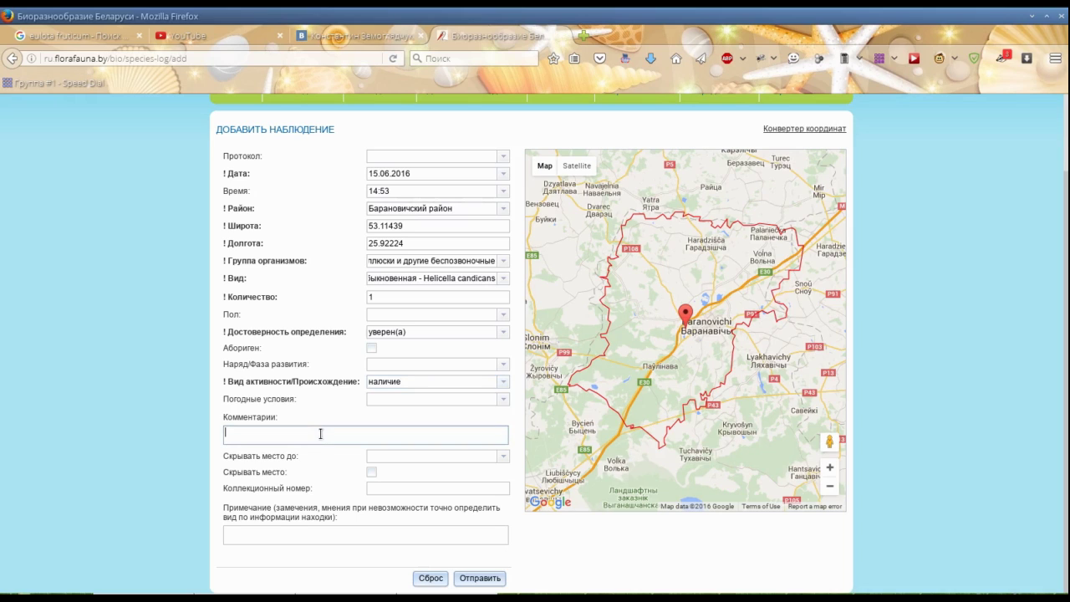
text(С)
text(копления)
text( молл)
key(BackSpace)
key(BackSpace)
key(BackSpace)
key(BackSpace)
text(осо)
text(бей на)
text(копрофи)
text(льном лу)
text(гу)
double_click(321, 432)
text(ксерофильном)
click(310, 528)
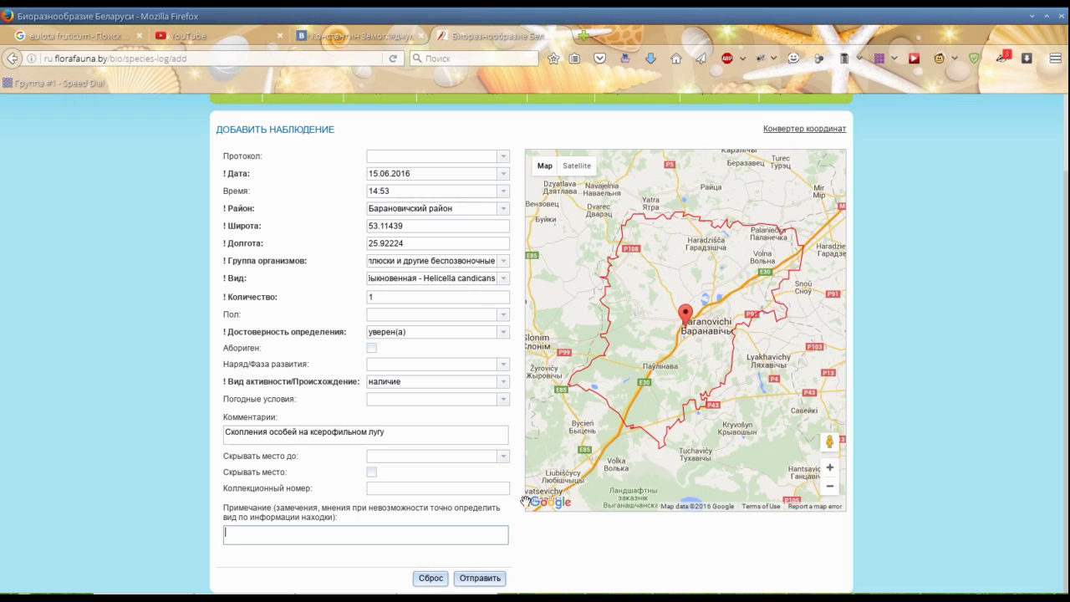
- Submit the completed observation and open the page for uploading images, video or sounds to it
click(499, 578)
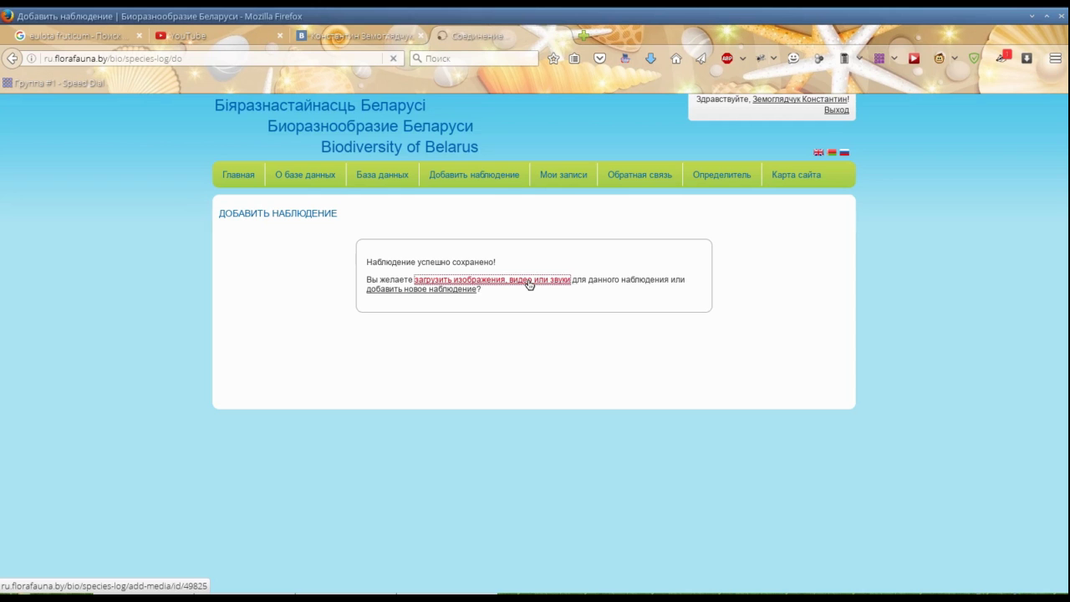
click(528, 282)
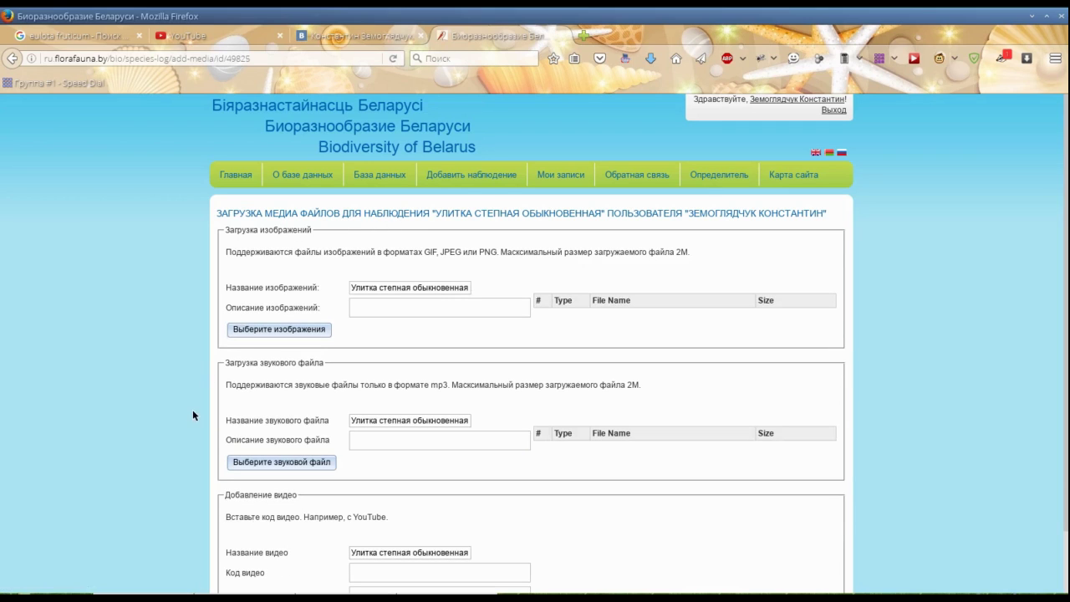
- Upload the image helicella1.jpg from the Helicella candicans folder to the observation
scroll(253, 408, down, 2)
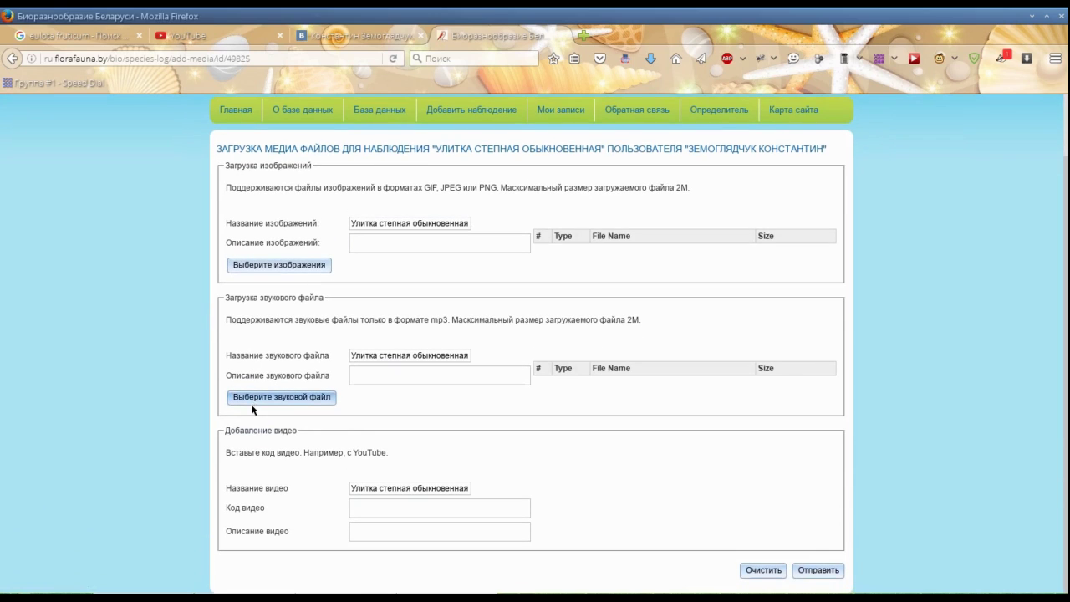
click(303, 265)
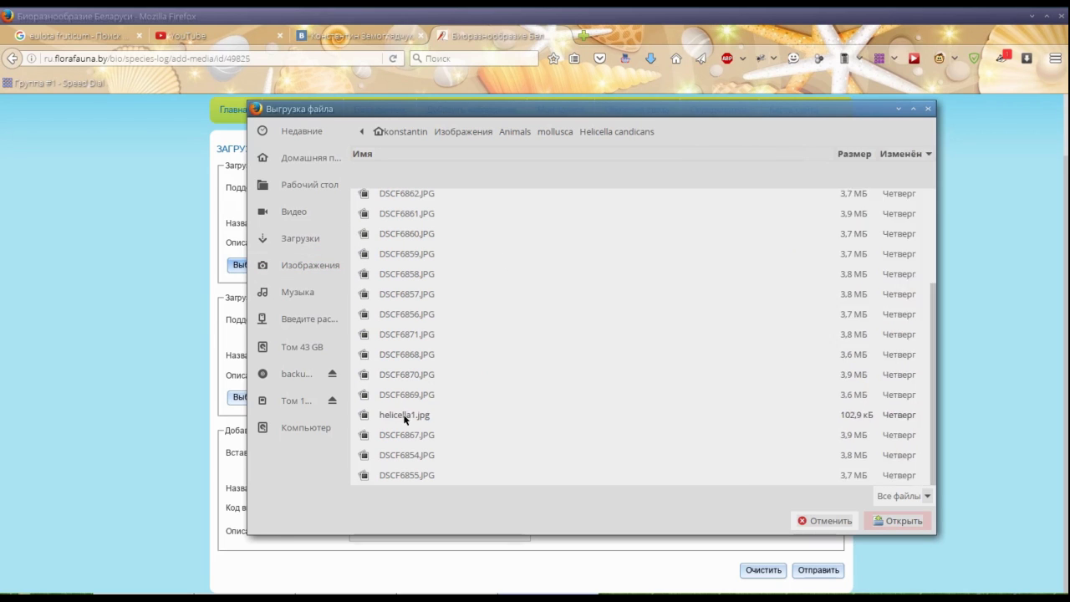
click(407, 414)
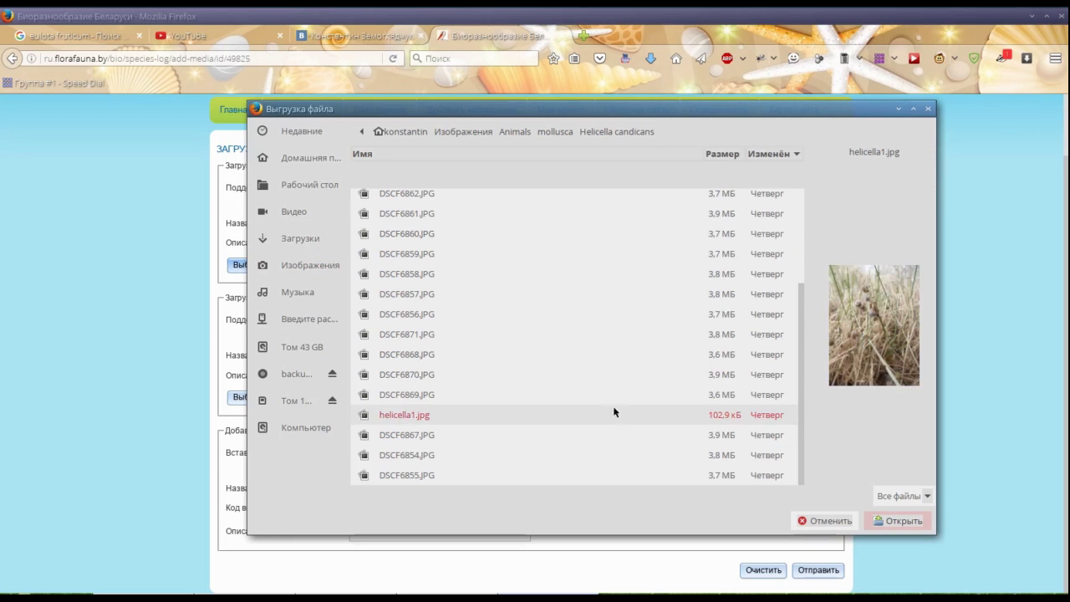
click(913, 522)
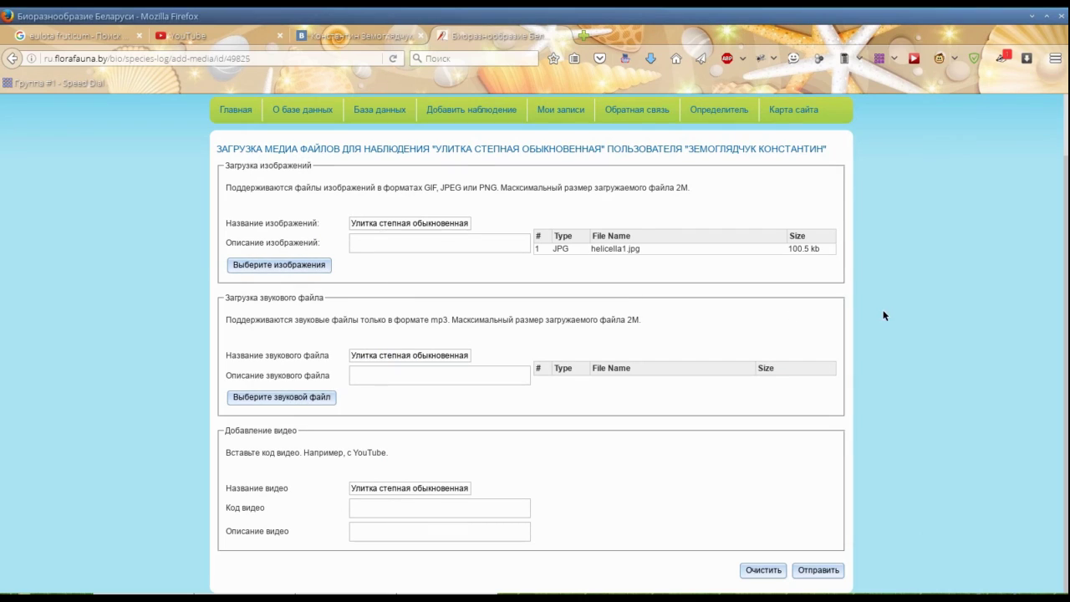
click(811, 572)
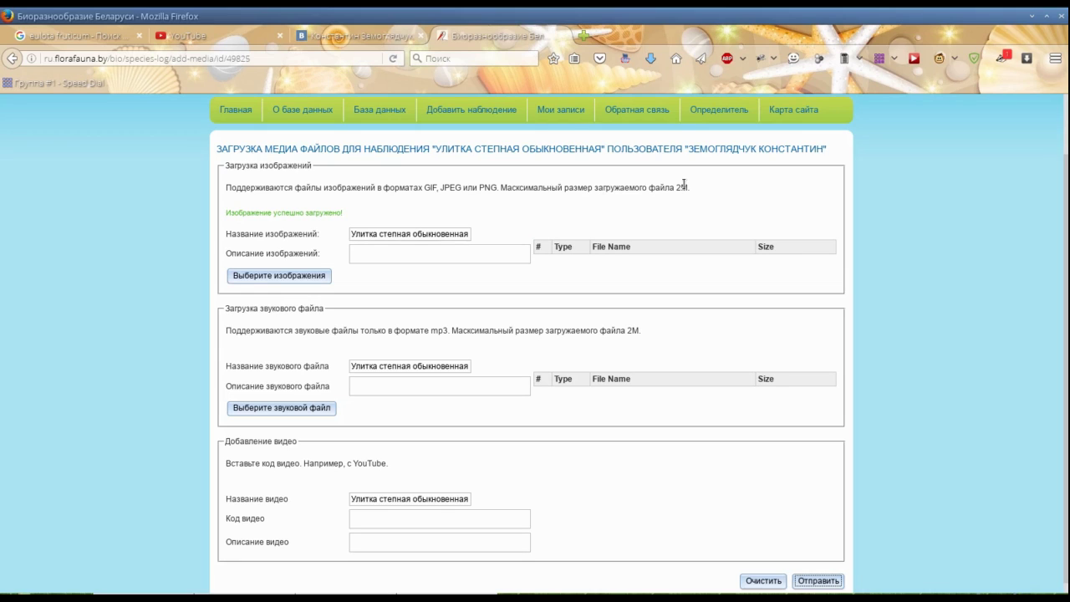
- Upload helicella2.jpg from the same folder as another image of the observation
click(322, 276)
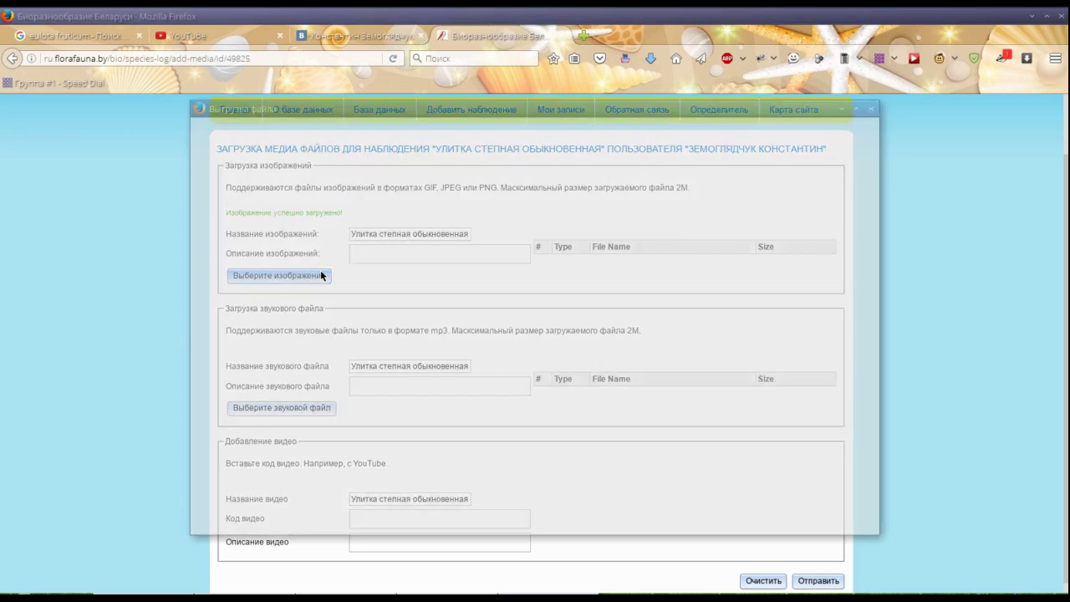
scroll(550, 259, down, 5)
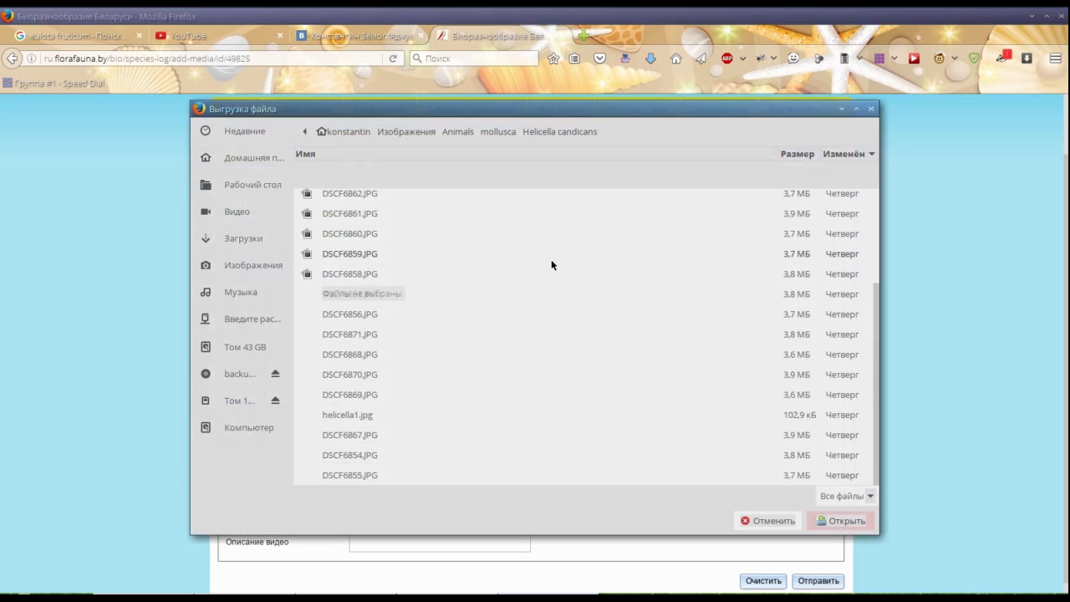
click(355, 417)
scroll(354, 423, up, 2)
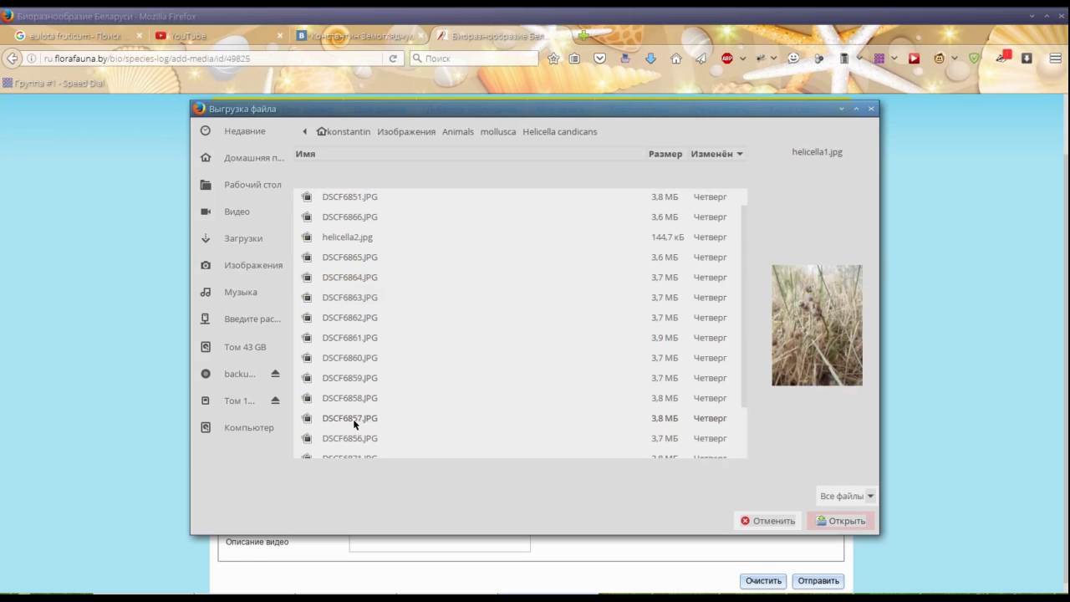
scroll(354, 424, up, 2)
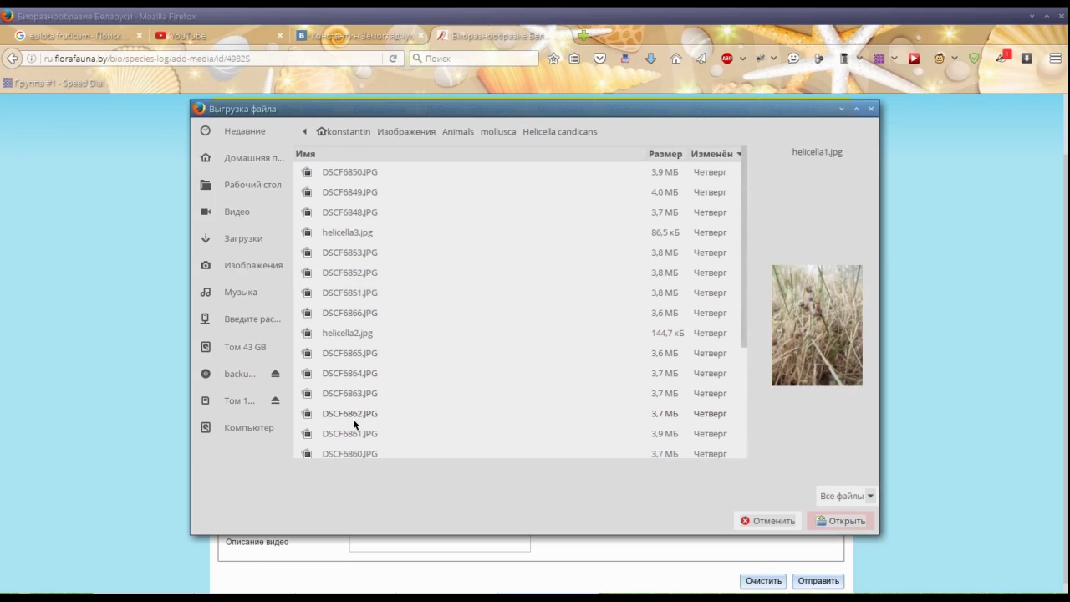
click(354, 333)
click(829, 520)
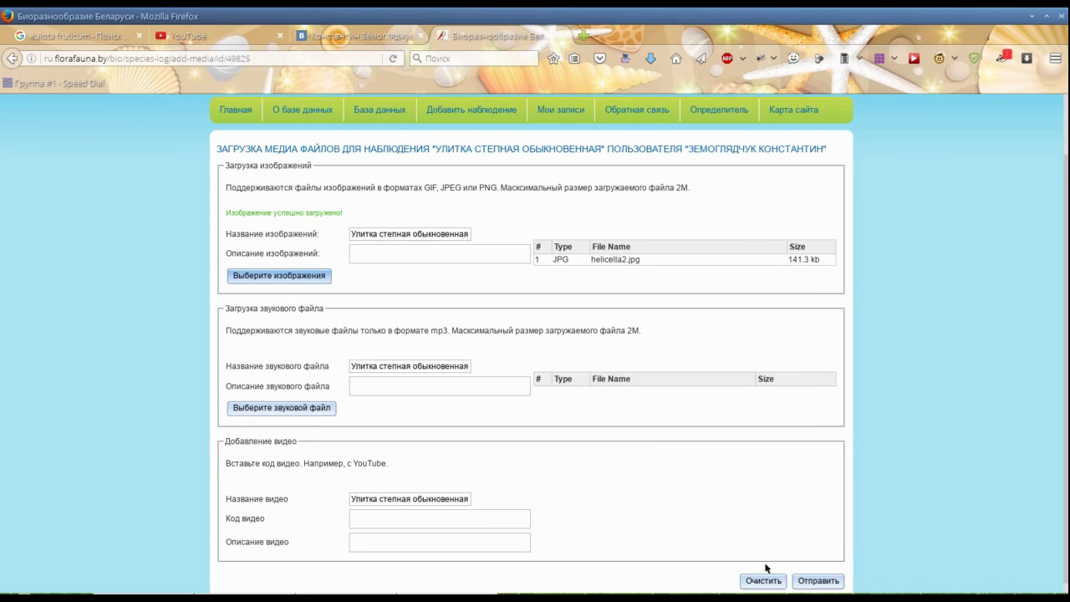
click(809, 580)
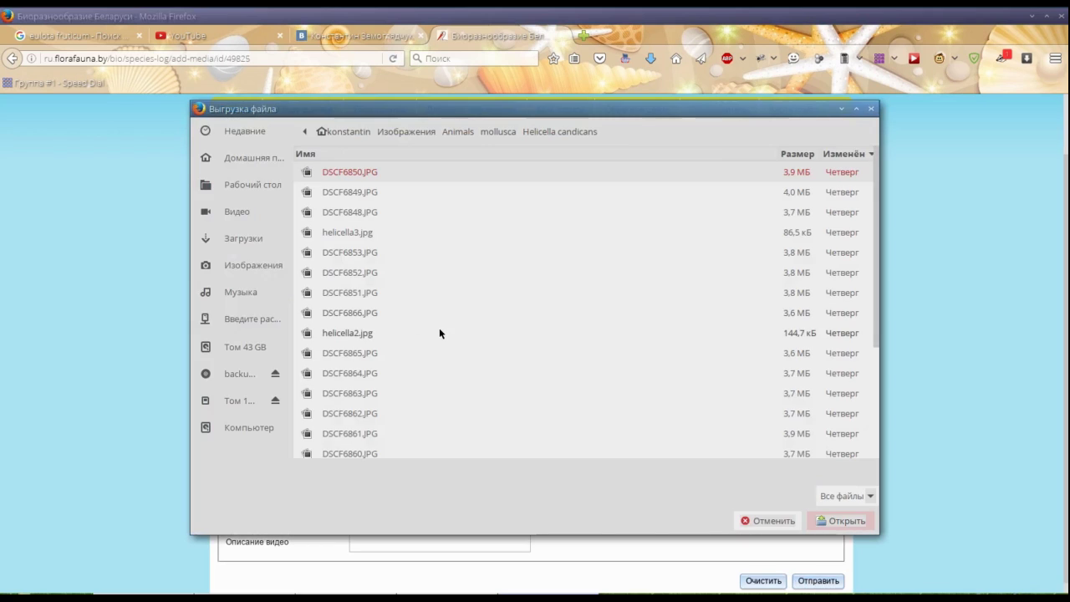
- Upload the image helicella3.jpg to the observation
click(344, 233)
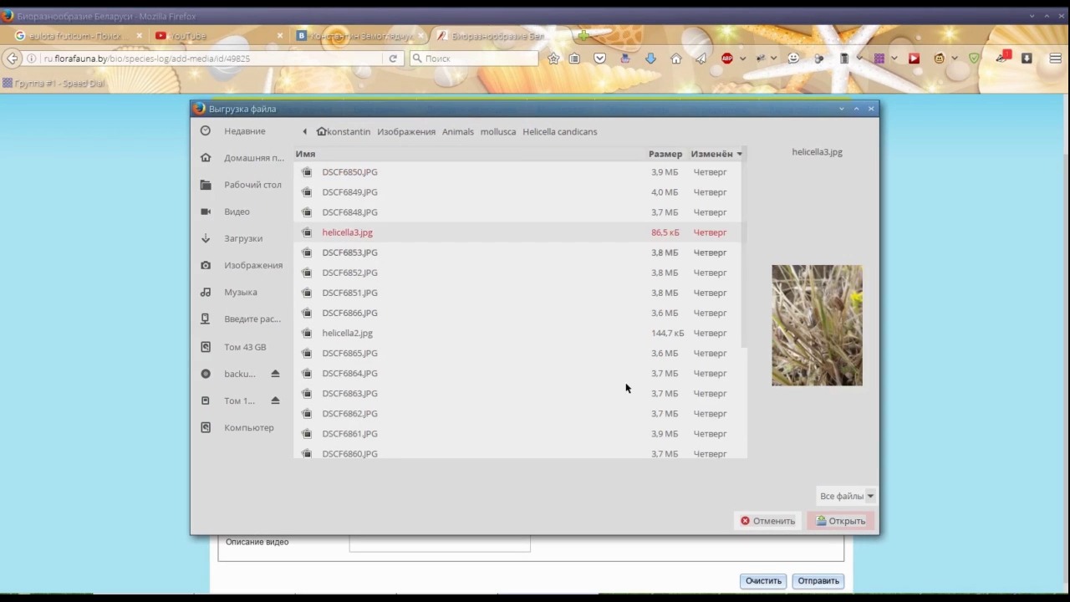
click(846, 523)
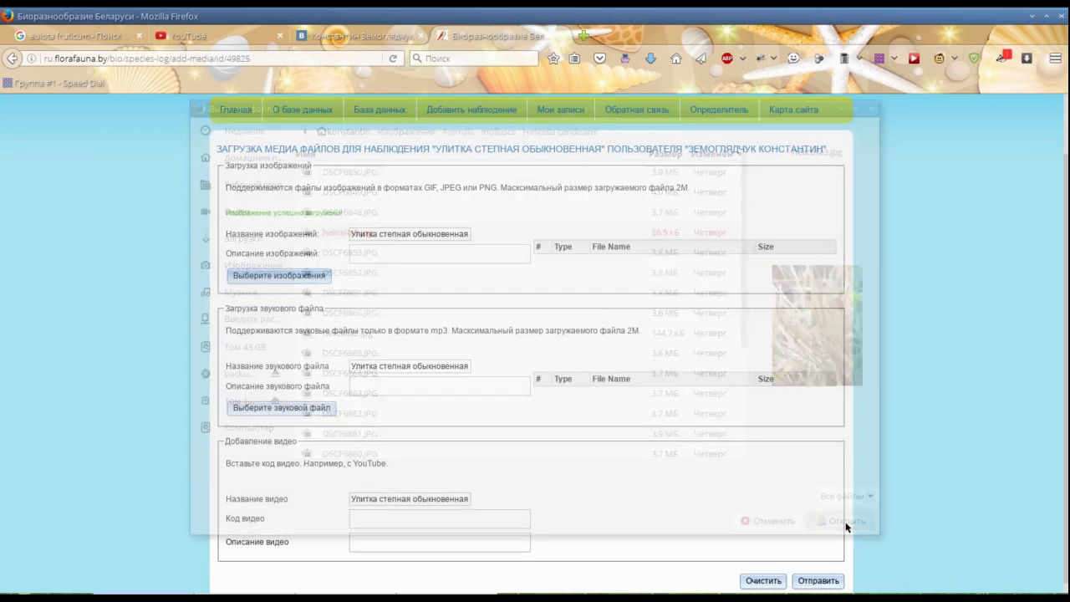
click(804, 580)
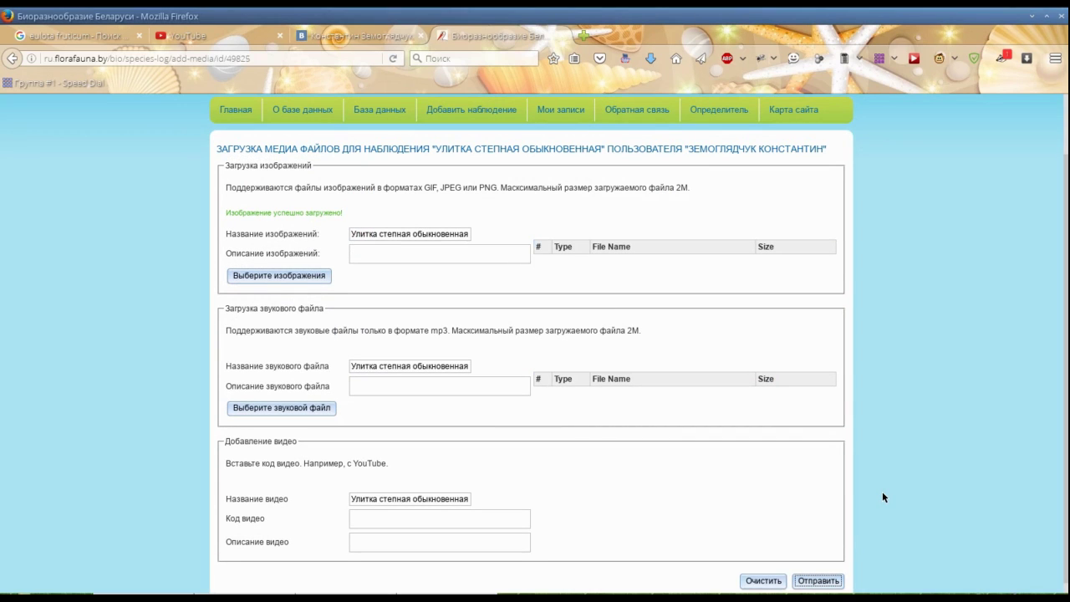
scroll(882, 497, down, 1)
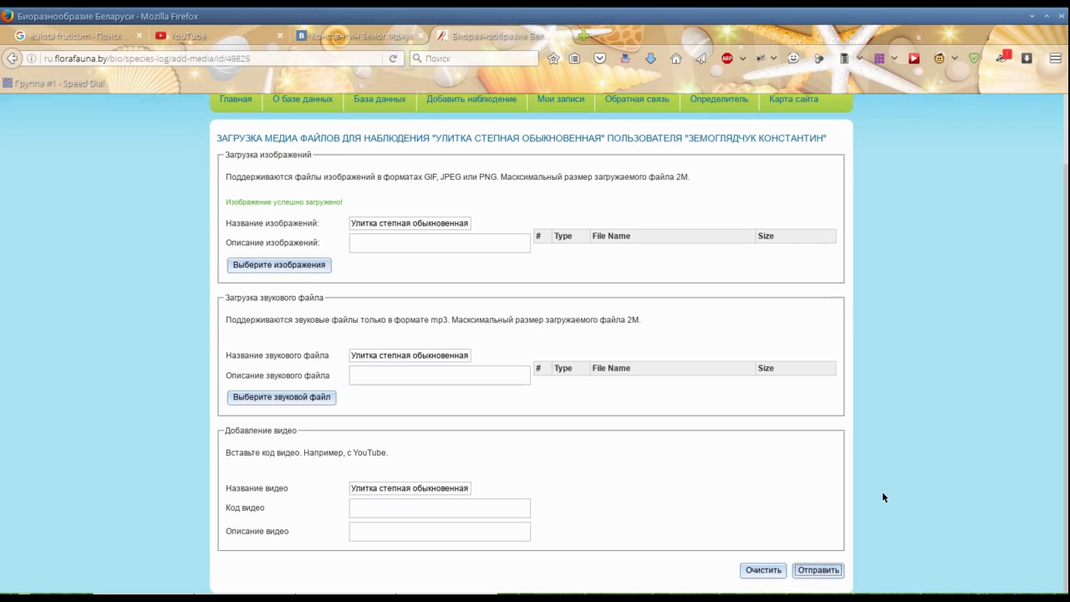
scroll(882, 497, up, 2)
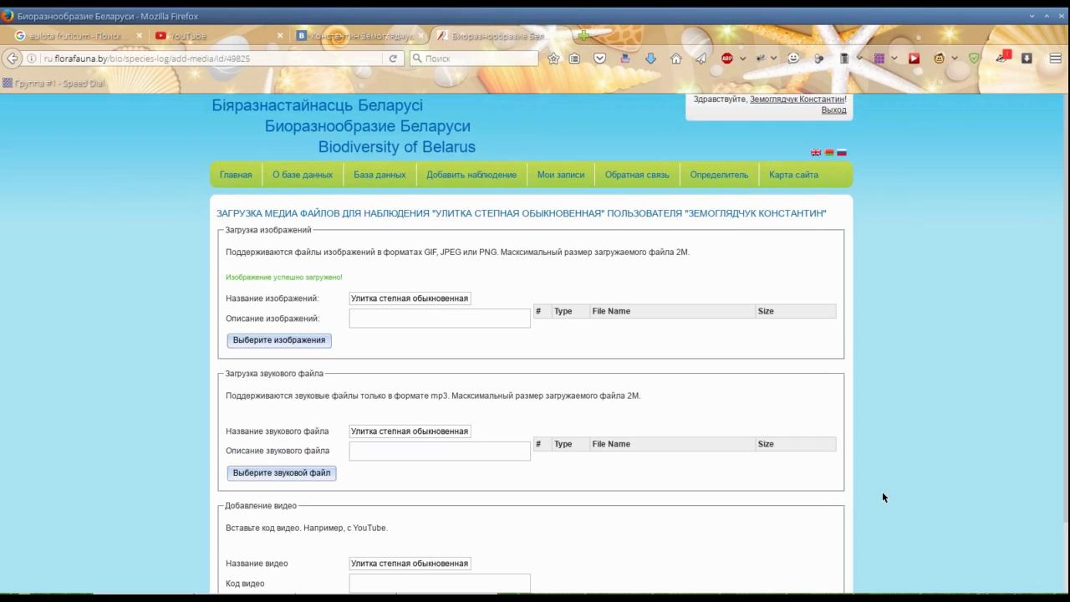
scroll(882, 497, down, 2)
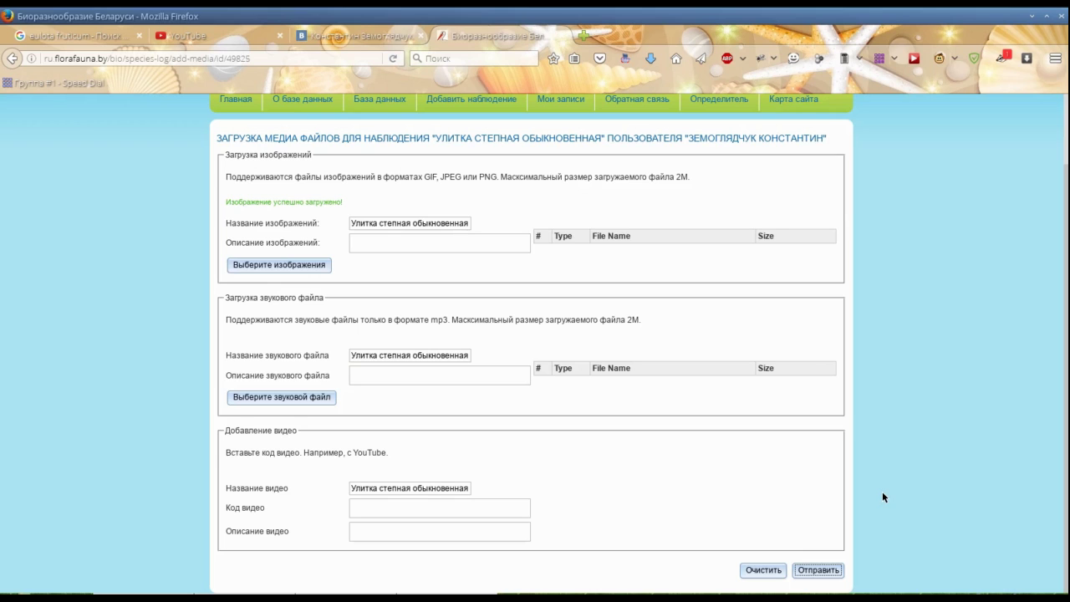
scroll(883, 496, up, 2)
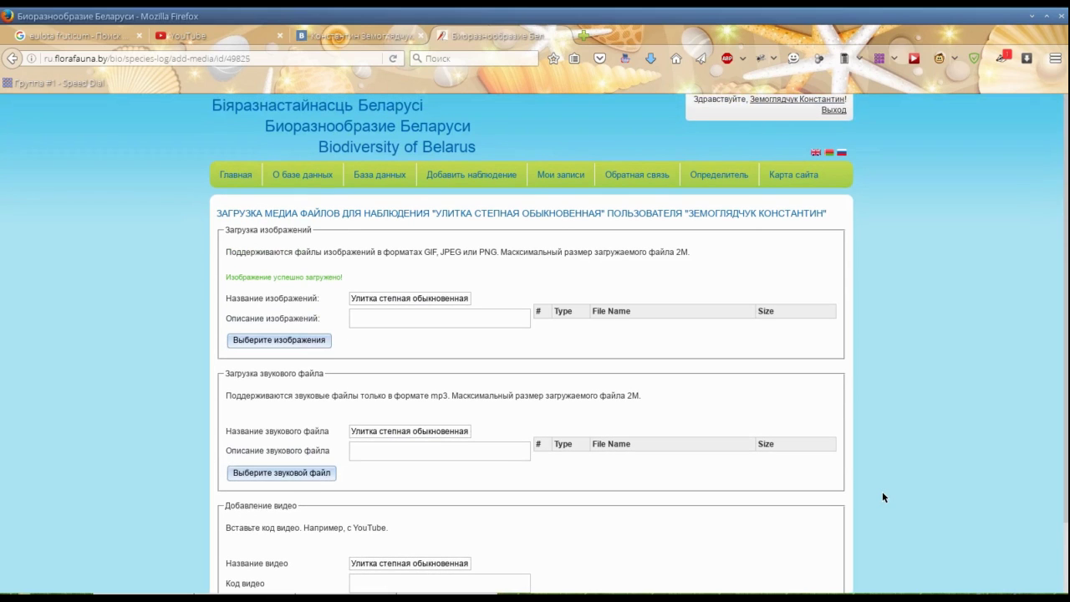
scroll(883, 497, down, 2)
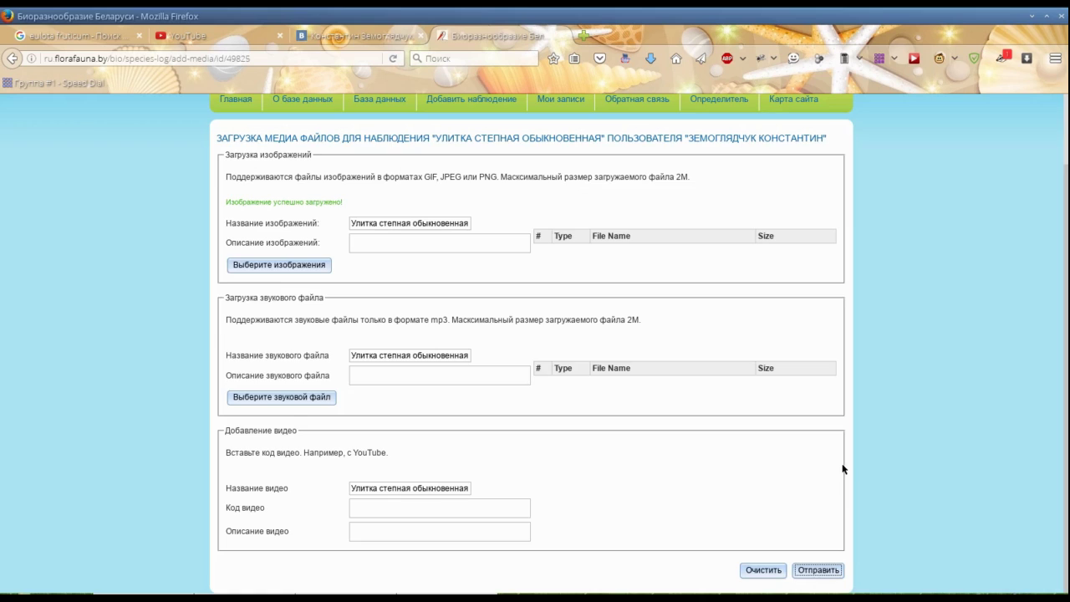
- In the database observations for Моллюски и другие беспозвоночные, view the Helicella candicans record of 15 июня 2016 14:53 and close it
scroll(844, 470, up, 2)
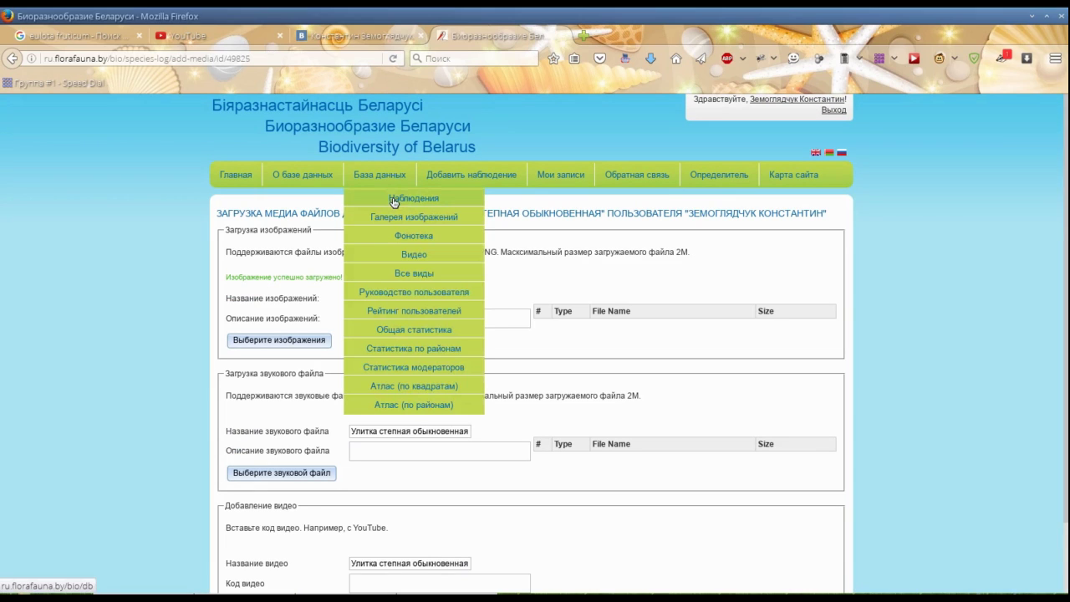
click(392, 202)
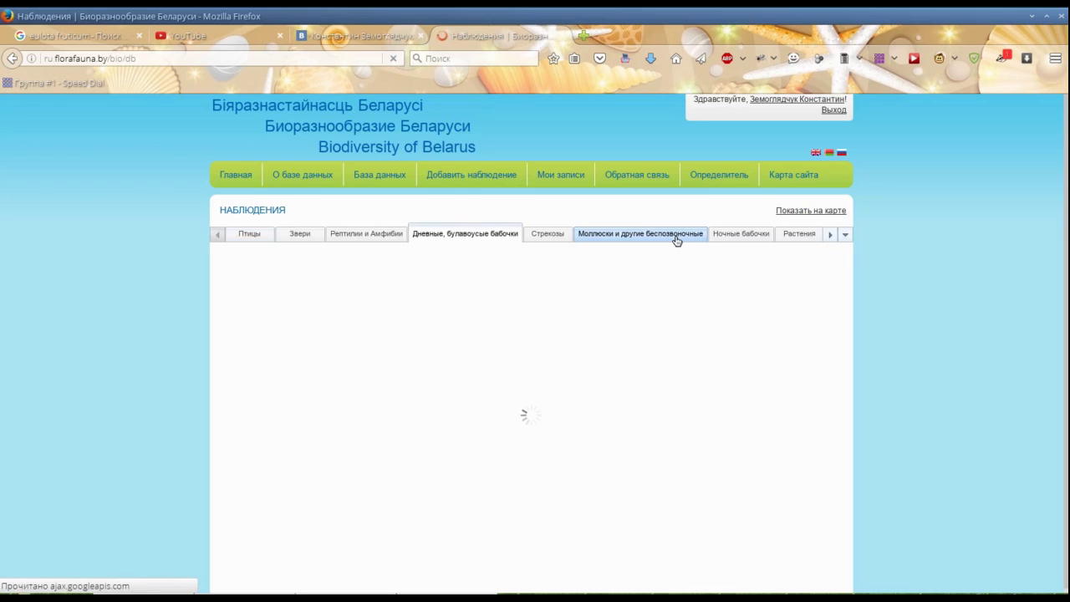
click(676, 237)
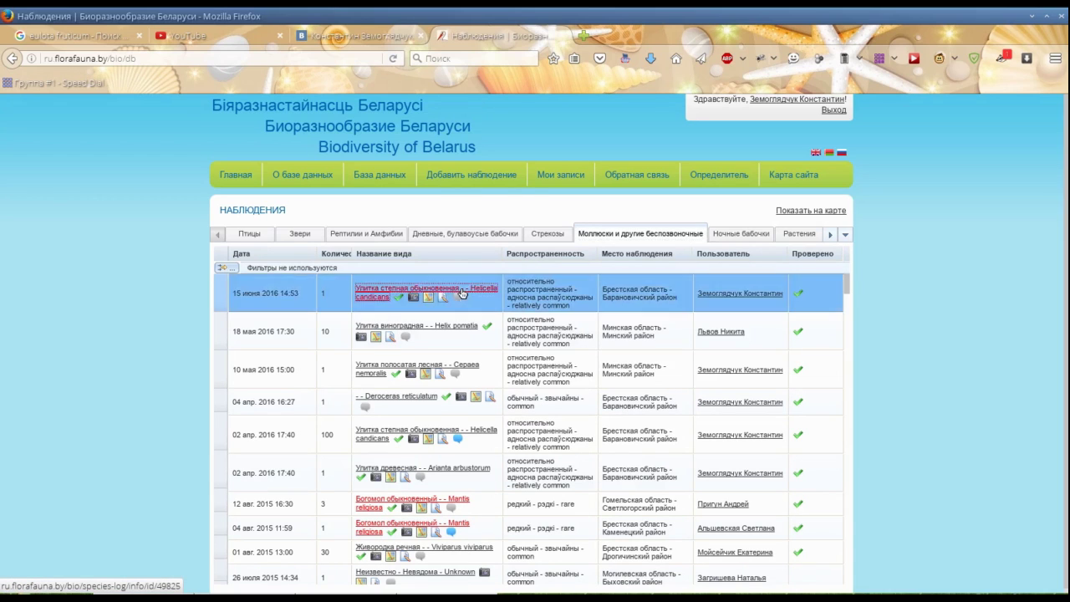
click(461, 294)
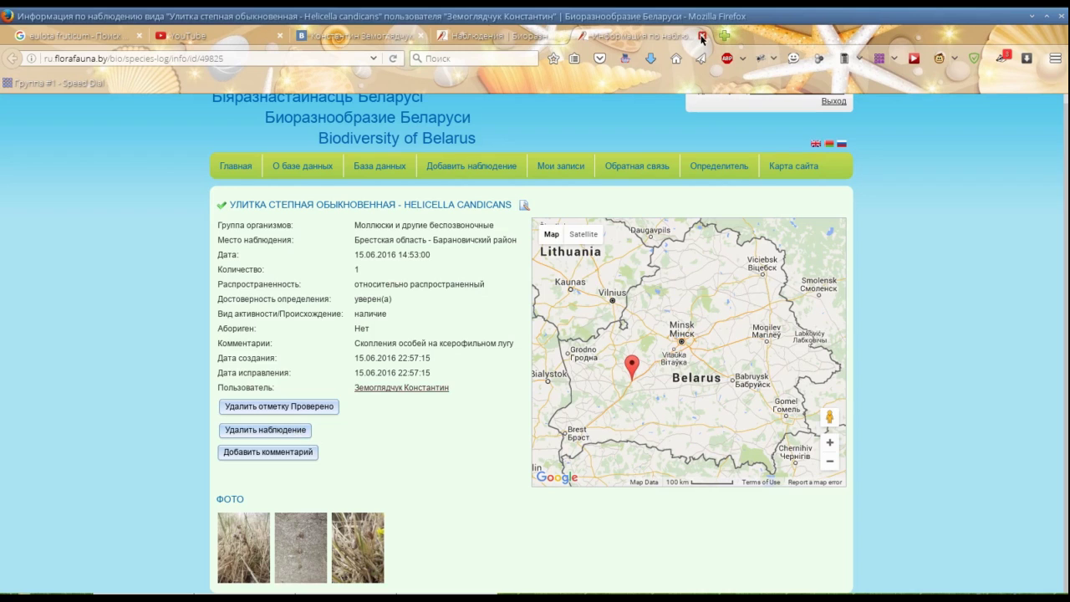
click(701, 36)
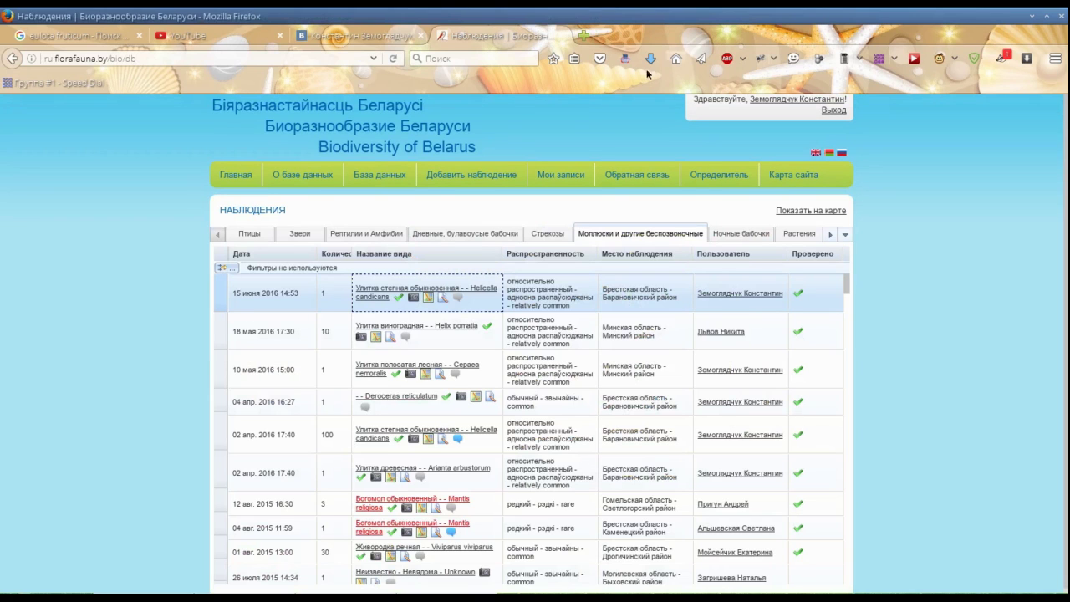
- Look through the account's own observations and own photo gallery, and return to the database's general observations list
mouse_move(569, 175)
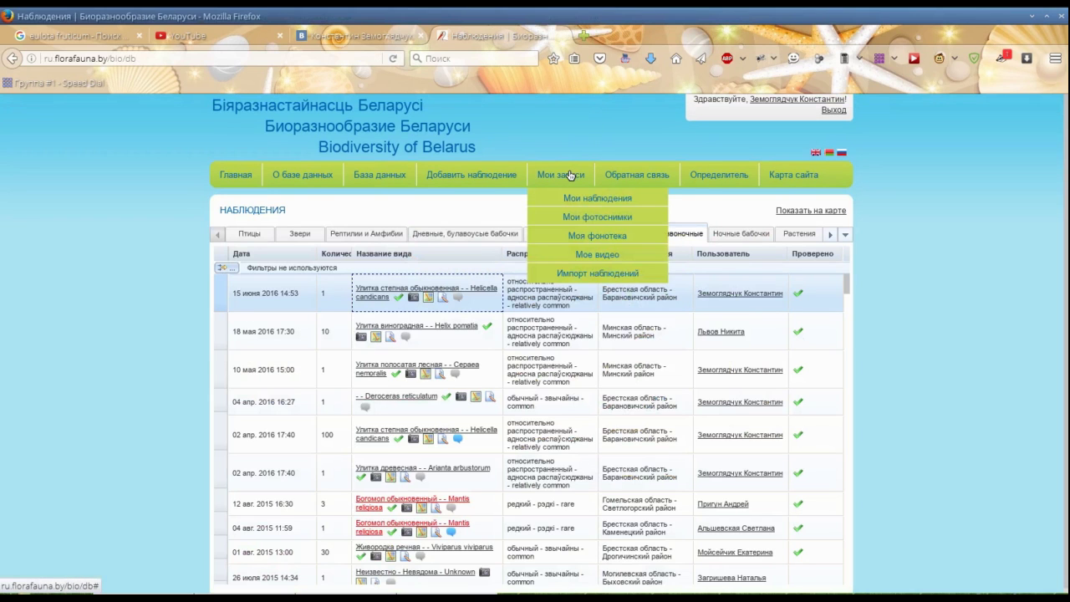
click(565, 197)
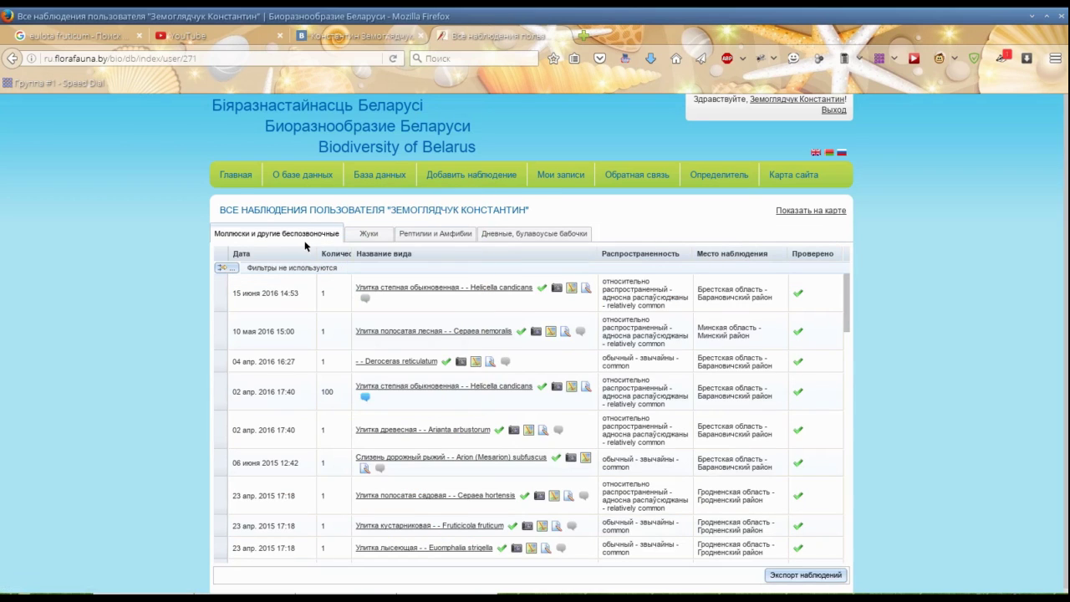
mouse_move(555, 178)
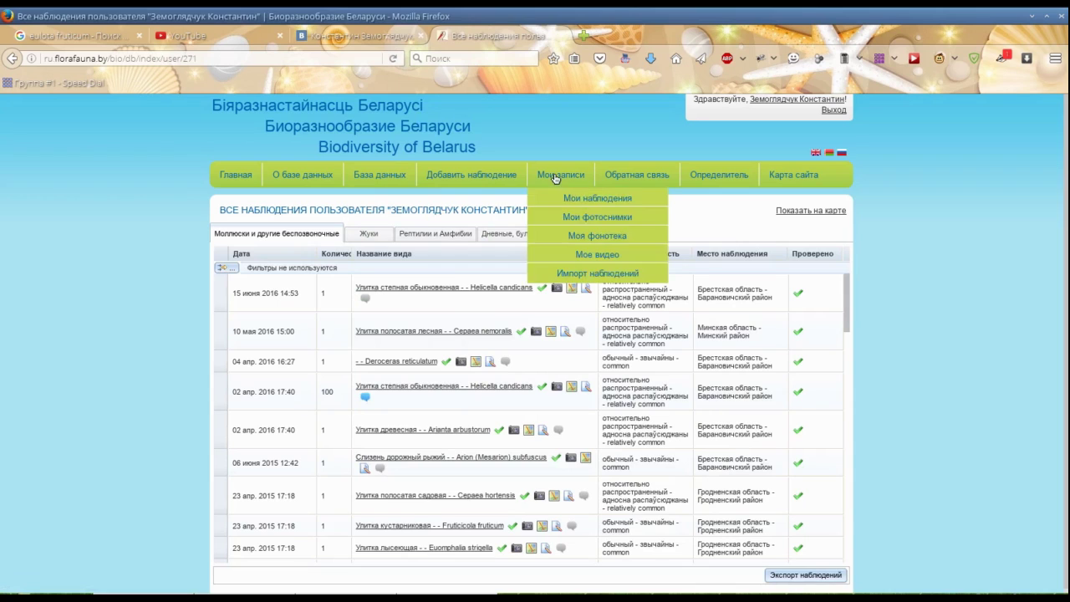
click(597, 216)
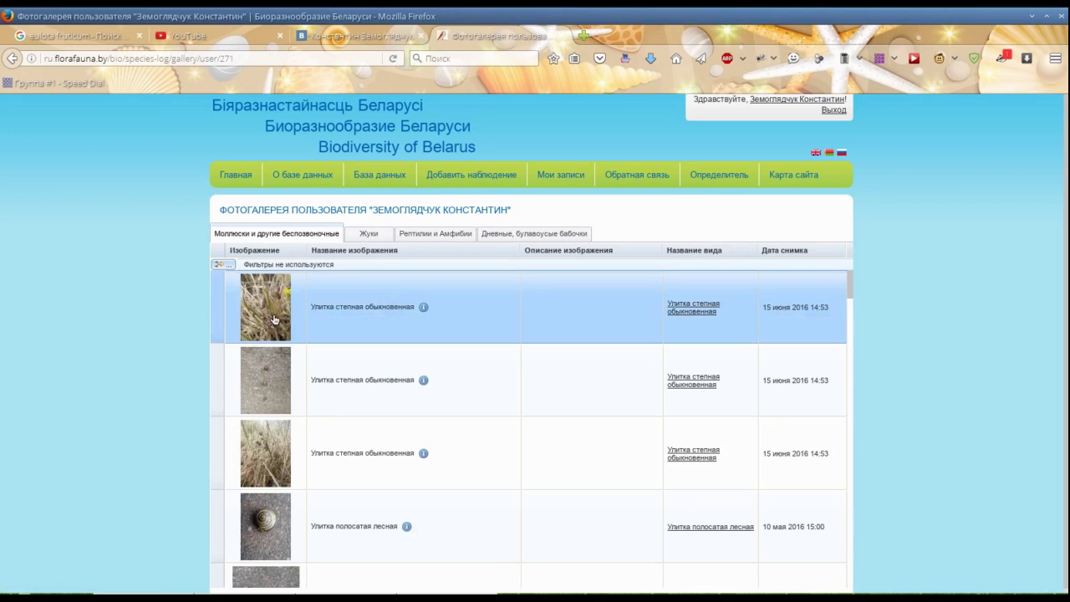
scroll(274, 319, down, 15)
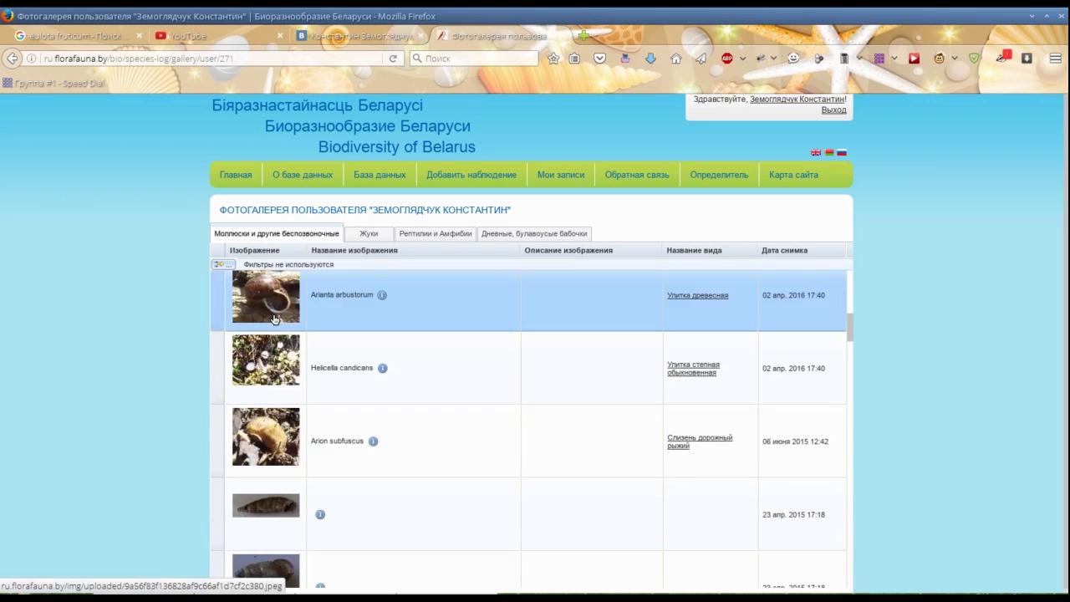
scroll(274, 320, down, 10)
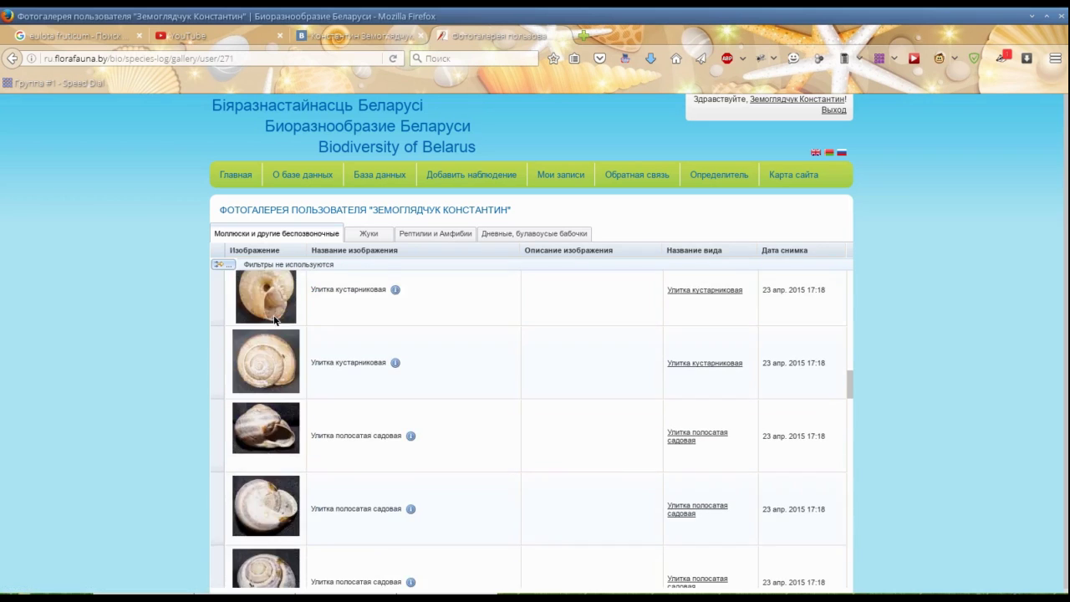
scroll(274, 319, down, 8)
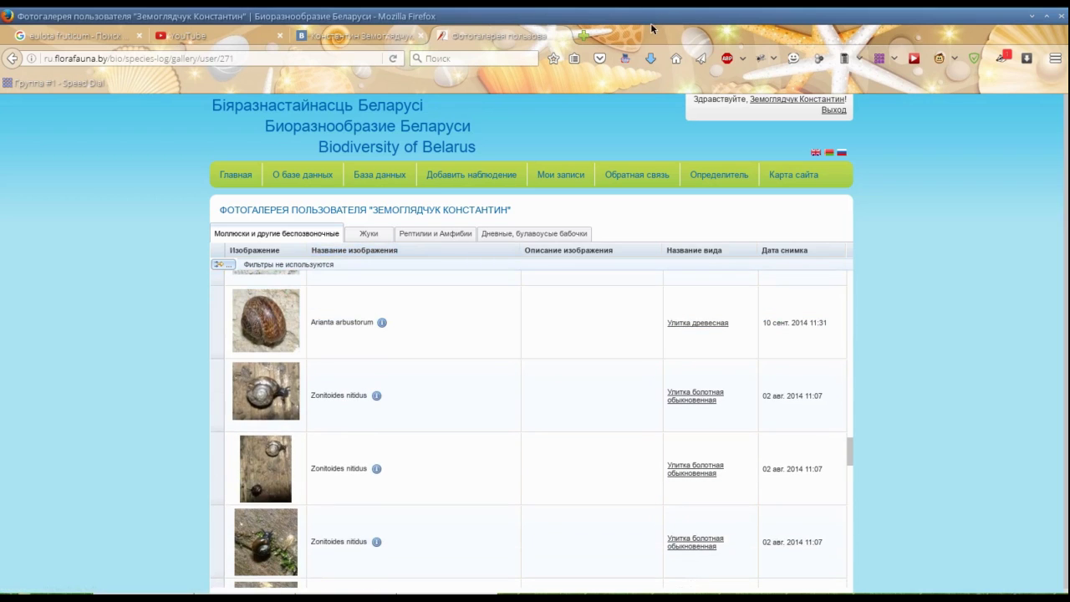
key(alt+Left)
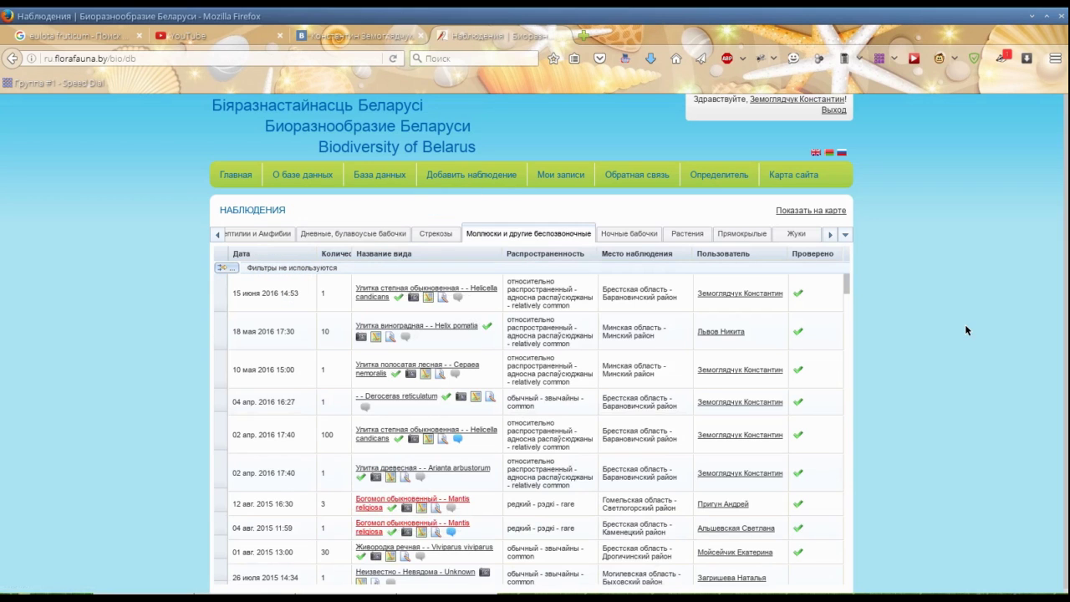